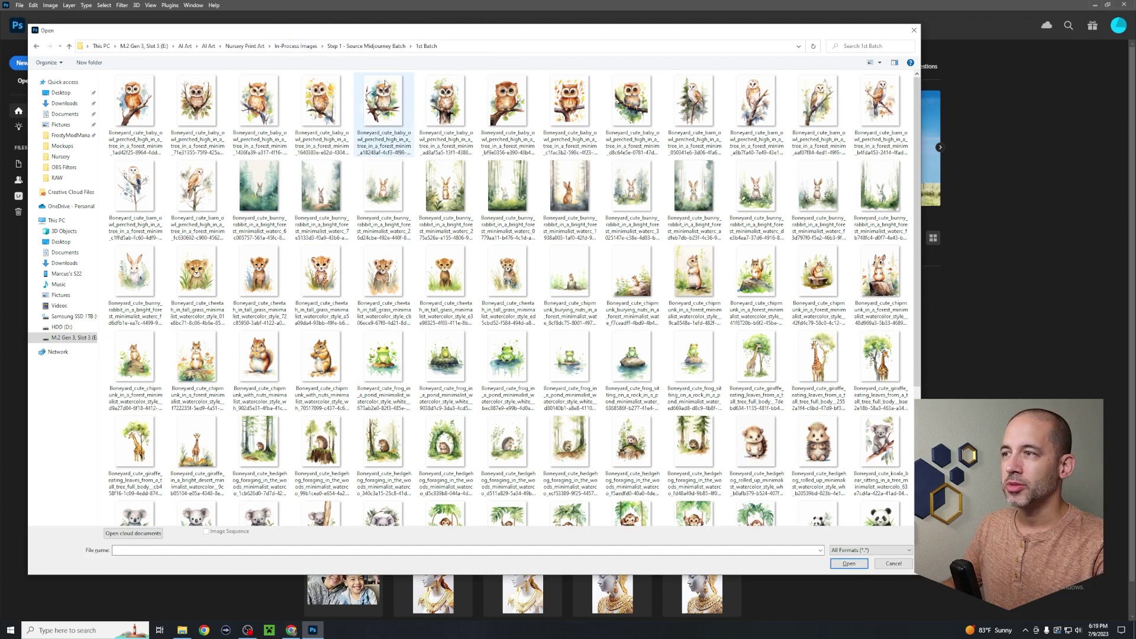
# Step: Open the 1st Batch source folder to show its 114 animal pictures
pyautogui.scroll(-3, 473, 204)
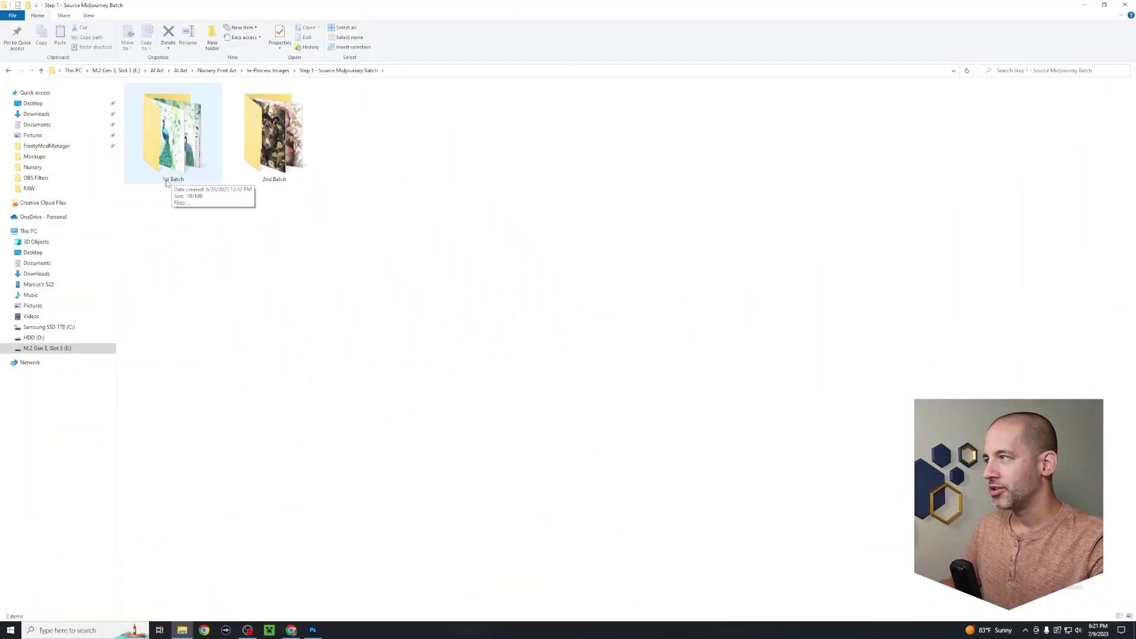
pyautogui.doubleClick(170, 172)
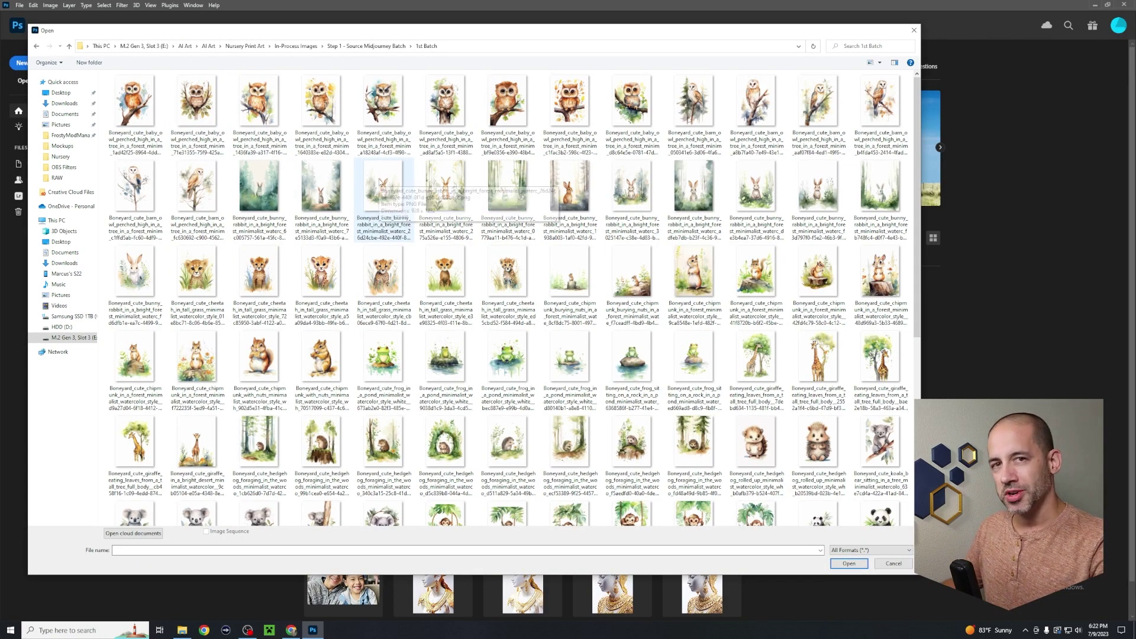
# Step: Open the baby owl painting and show the Actions panel
pyautogui.doubleClick(148, 100)
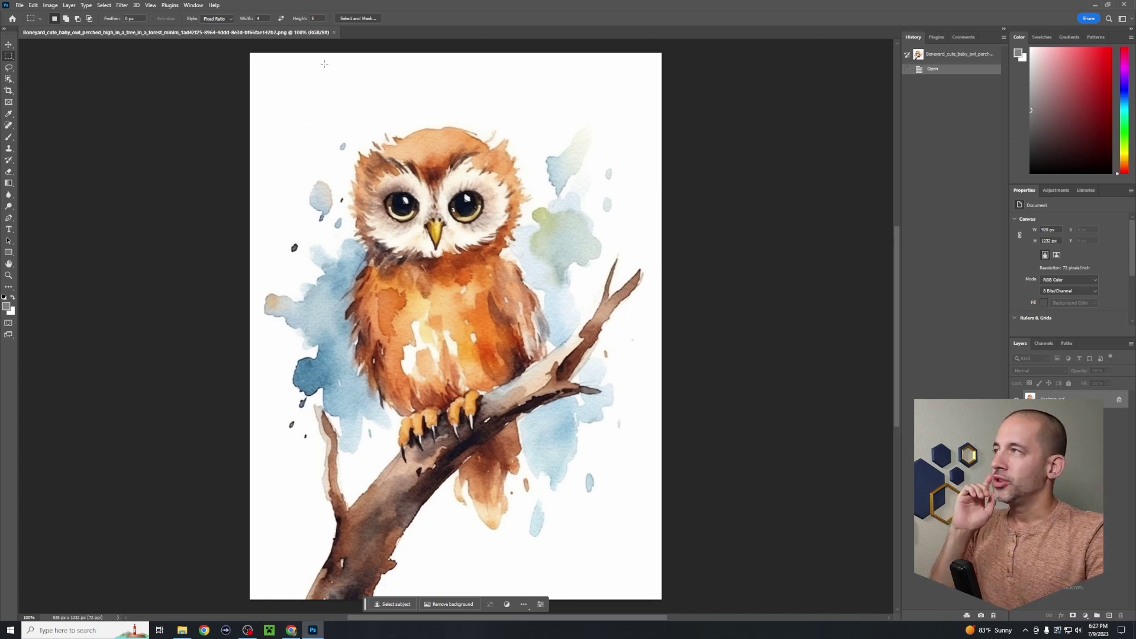
pyautogui.click(192, 6)
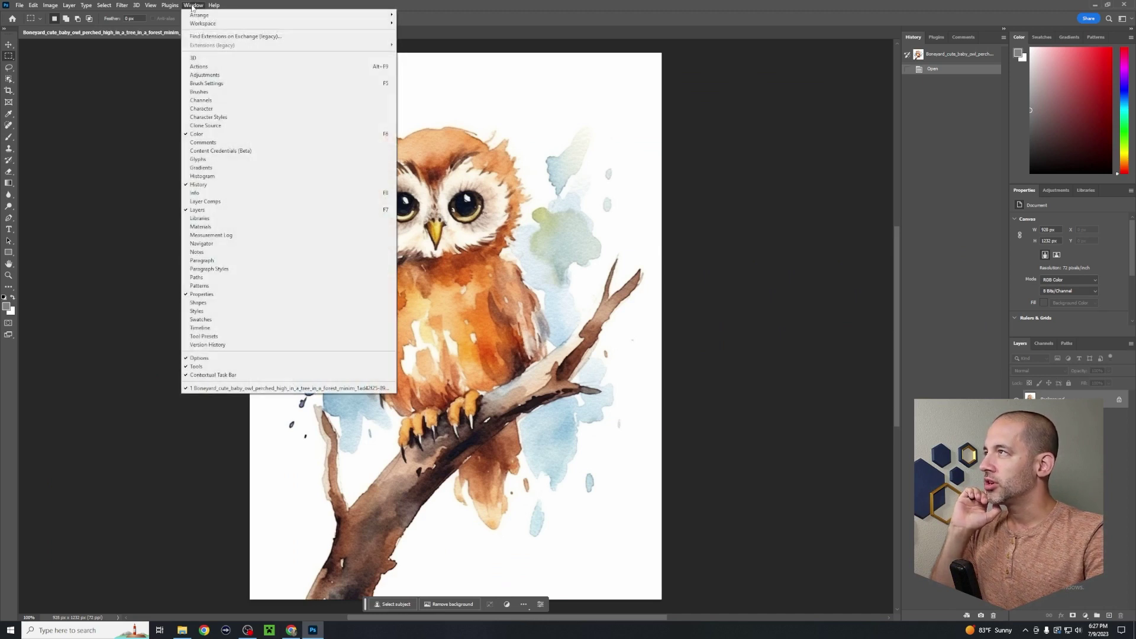
pyautogui.click(196, 68)
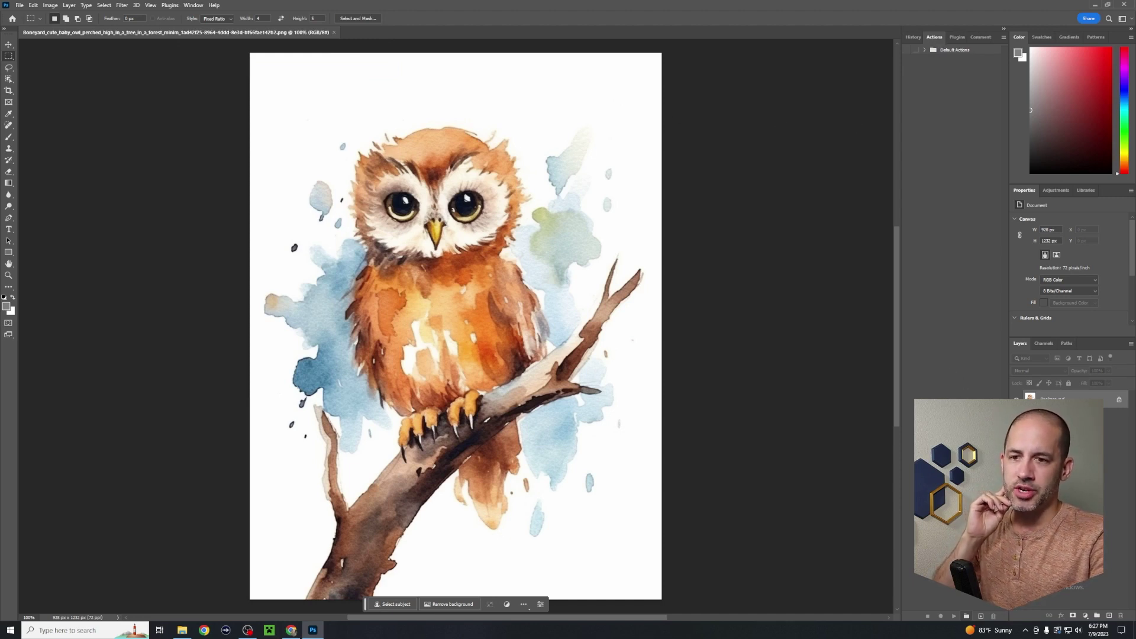
# Step: Create a new action set named 'Auto Corrections'
pyautogui.click(966, 619)
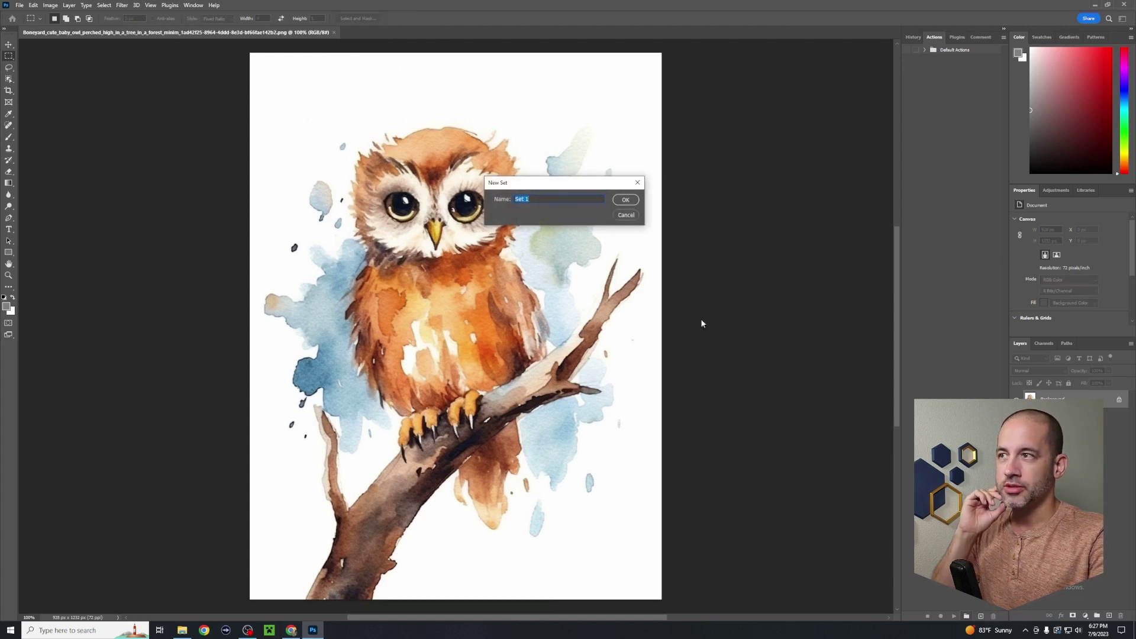
pyautogui.moveTo(558, 186); pyautogui.dragTo(572, 186)
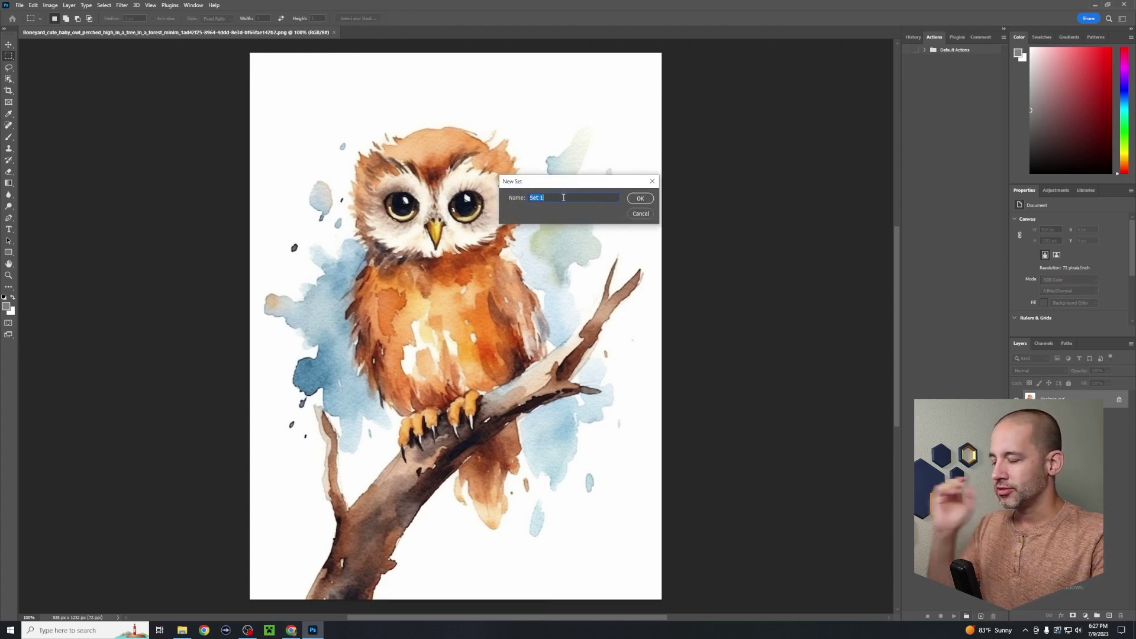
pyautogui.write('Auto')
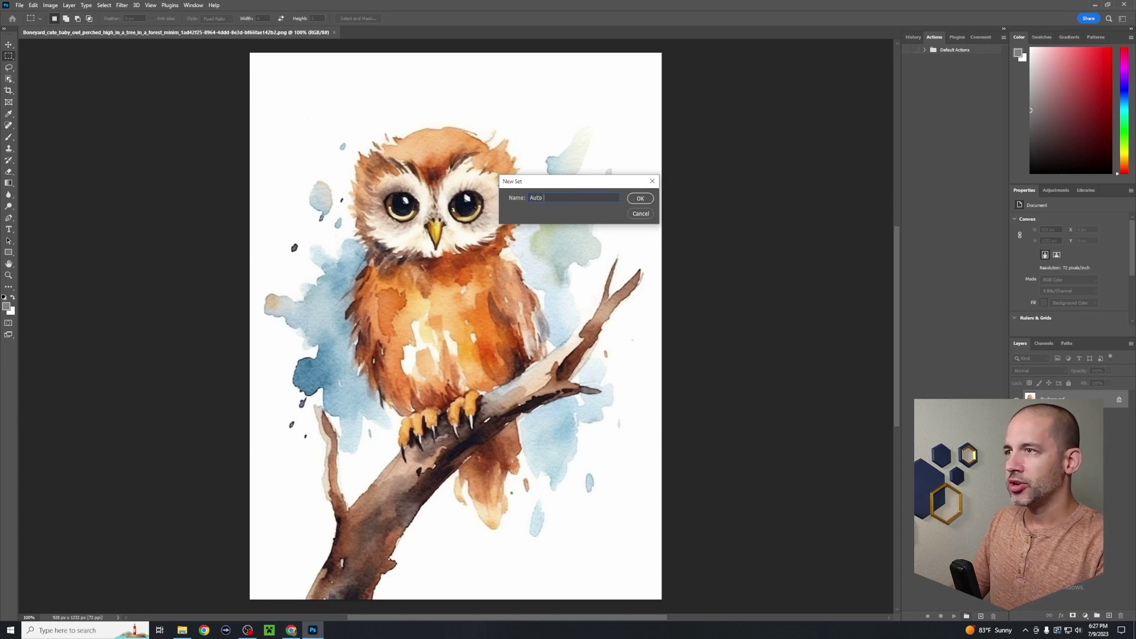
pyautogui.write(' Corrections')
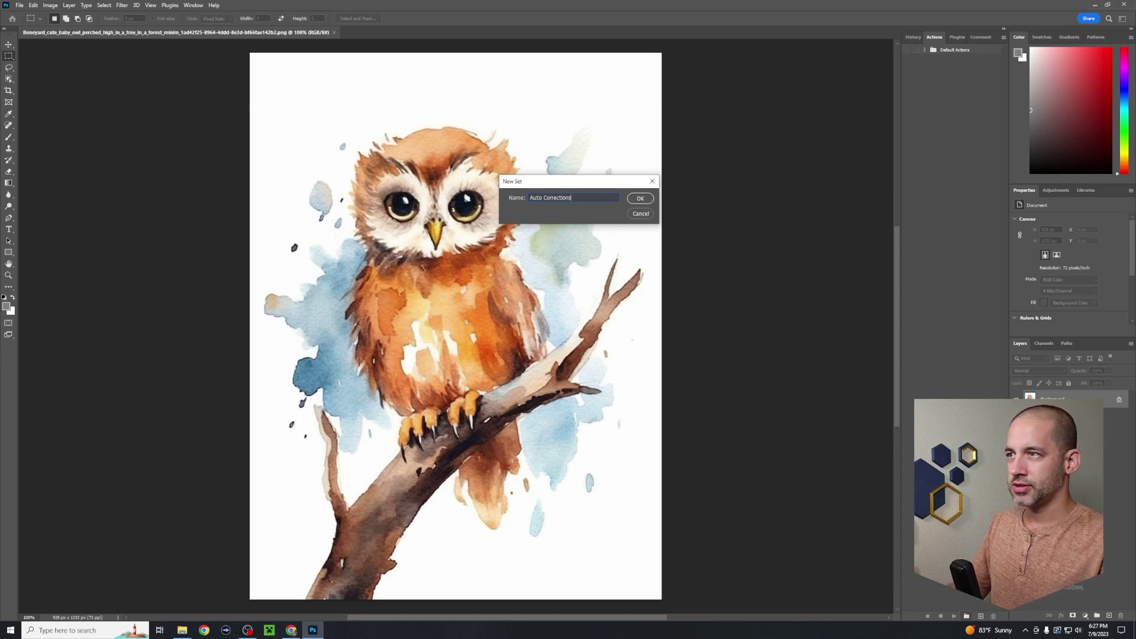
pyautogui.press('Return')
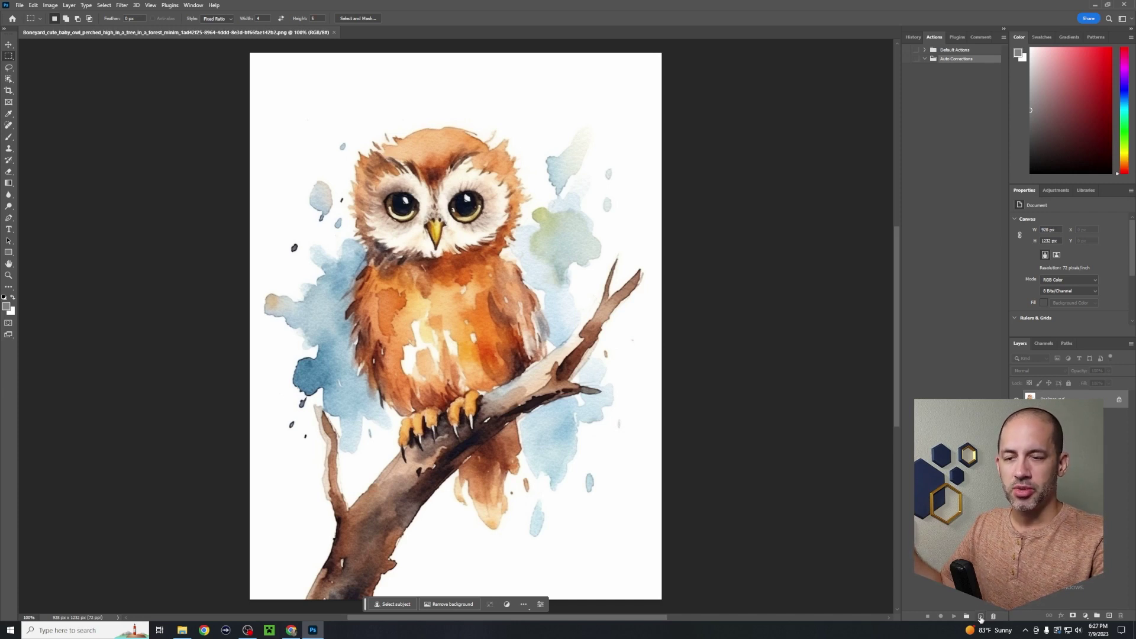
# Step: Create a 'Watercolor Corrections' action in the Auto Corrections set and start recording
pyautogui.click(981, 616)
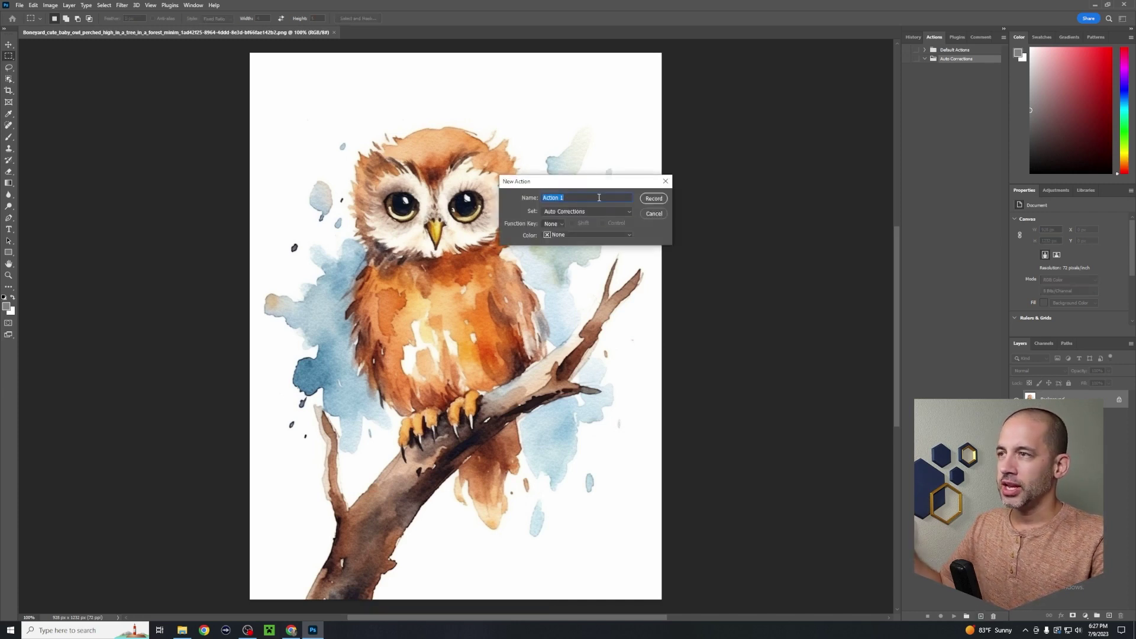
pyautogui.write('Wa')
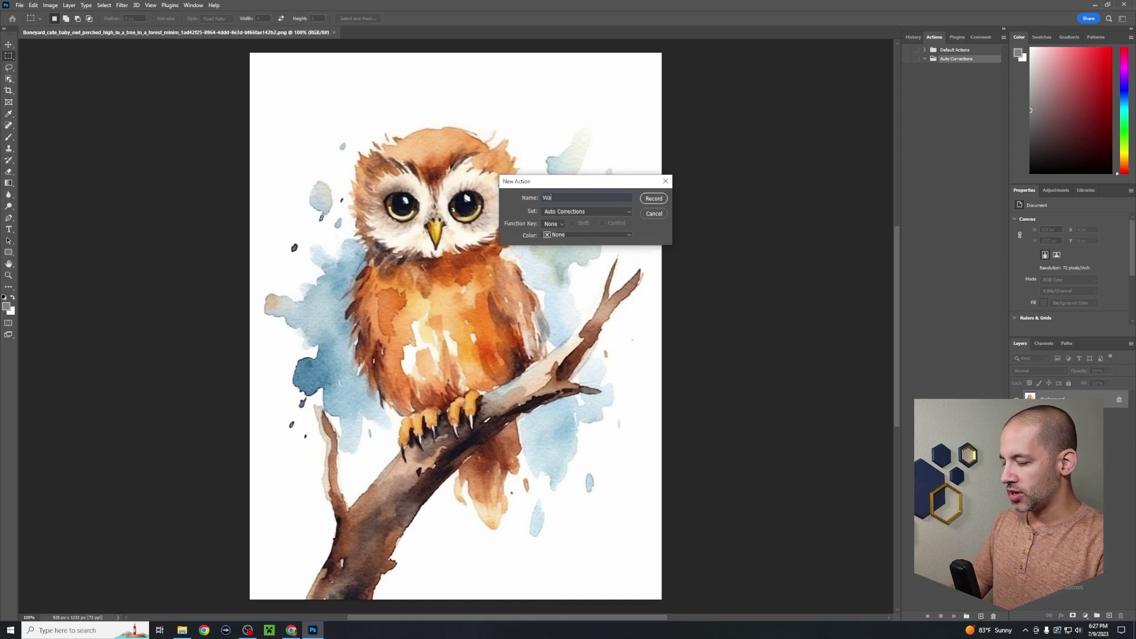
pyautogui.write('tercolor ')
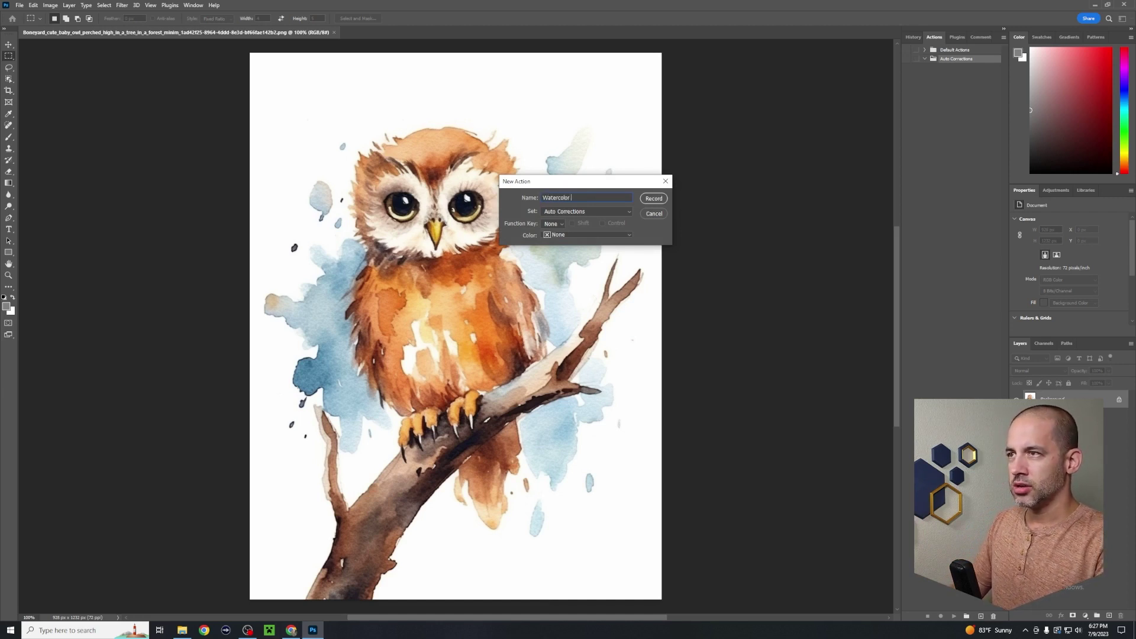
pyautogui.write('Corrections')
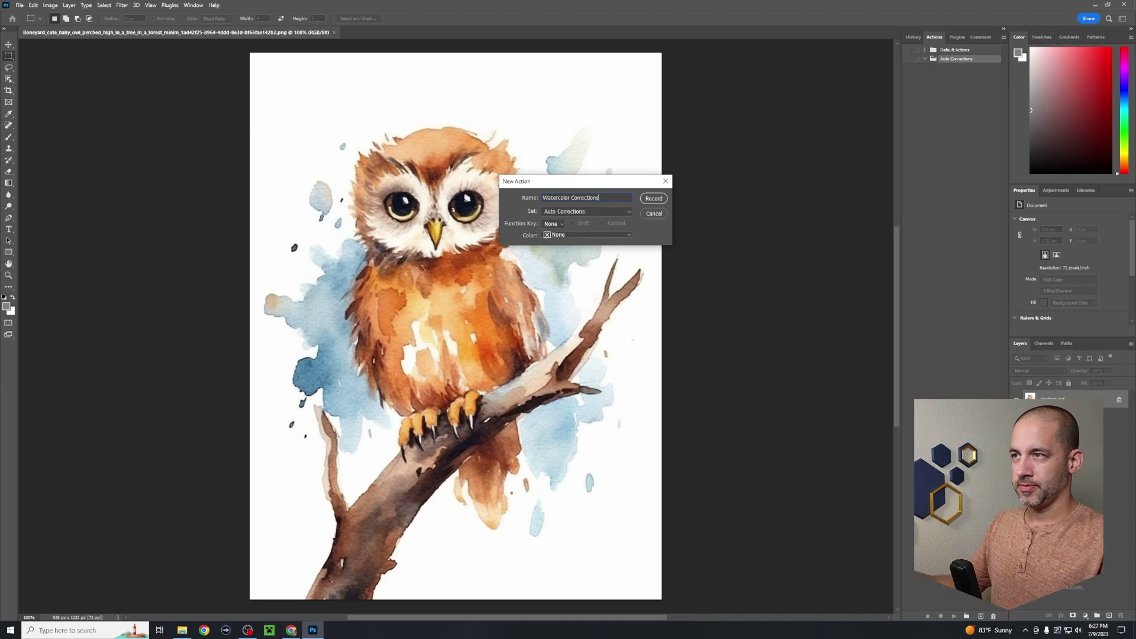
pyautogui.click(654, 199)
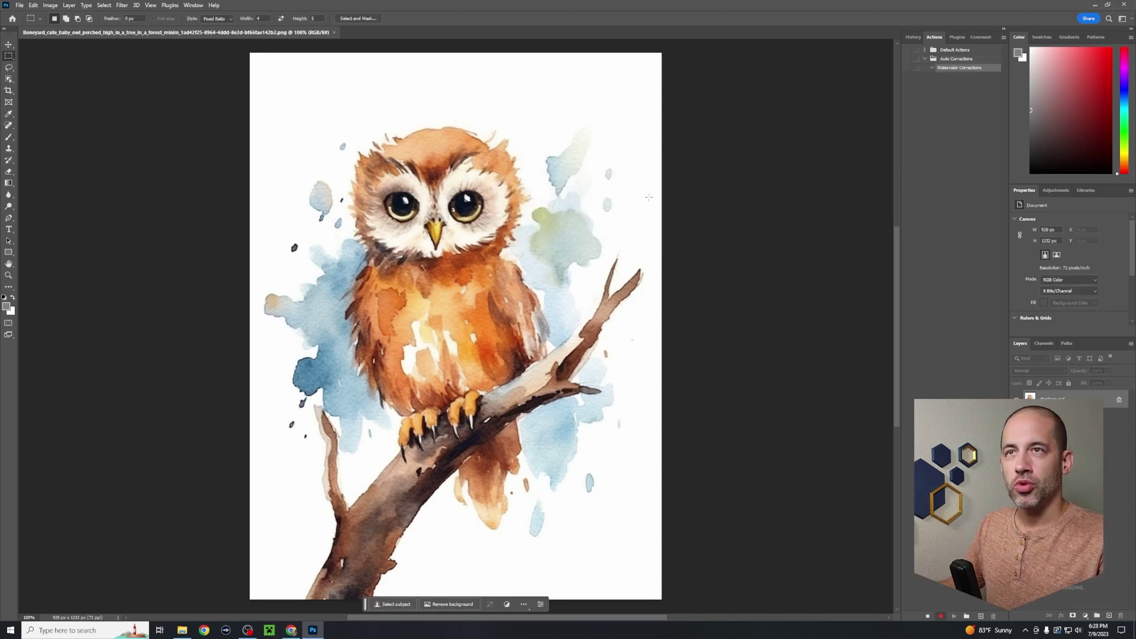
# Step: Apply Auto Tone, Auto Contrast and Auto Color to the owl while recording
pyautogui.click(51, 5)
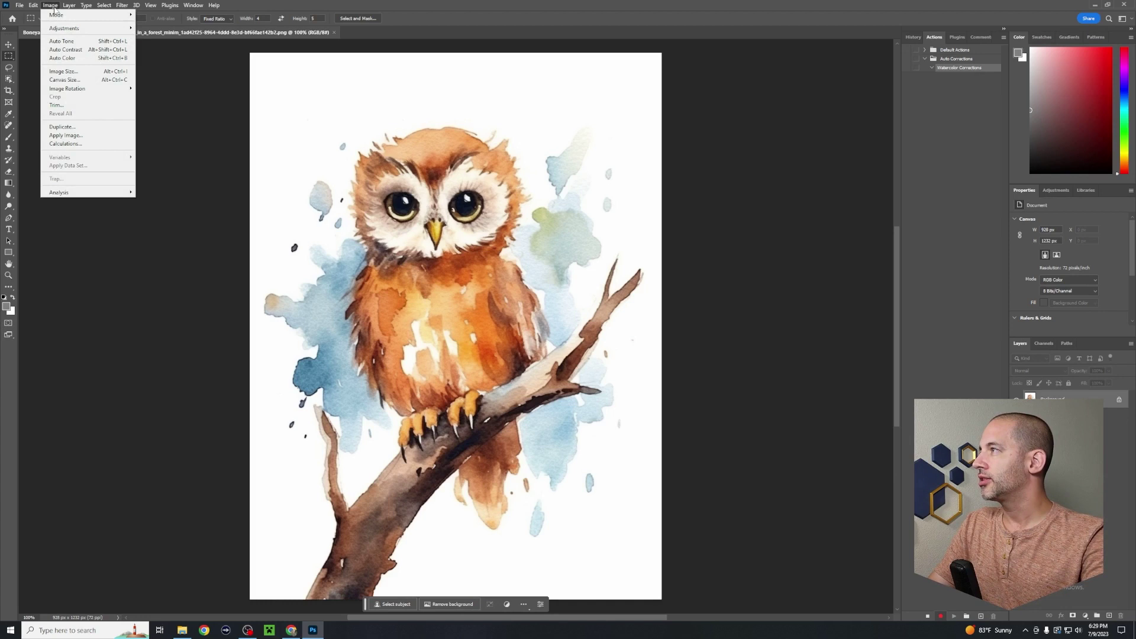
pyautogui.click(68, 42)
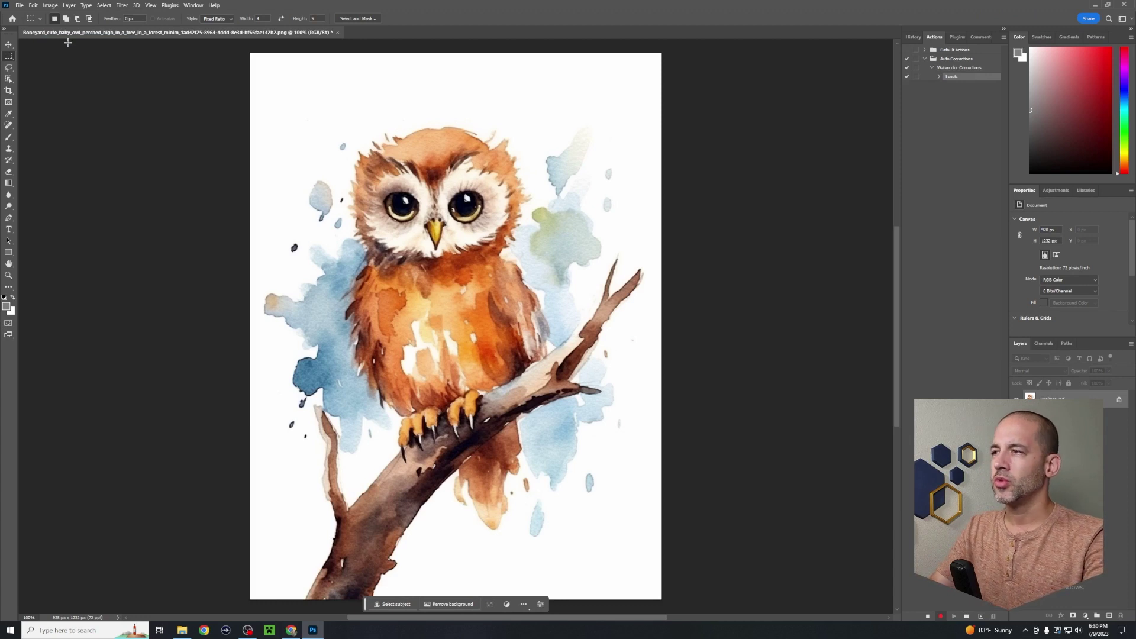
pyautogui.click(51, 6)
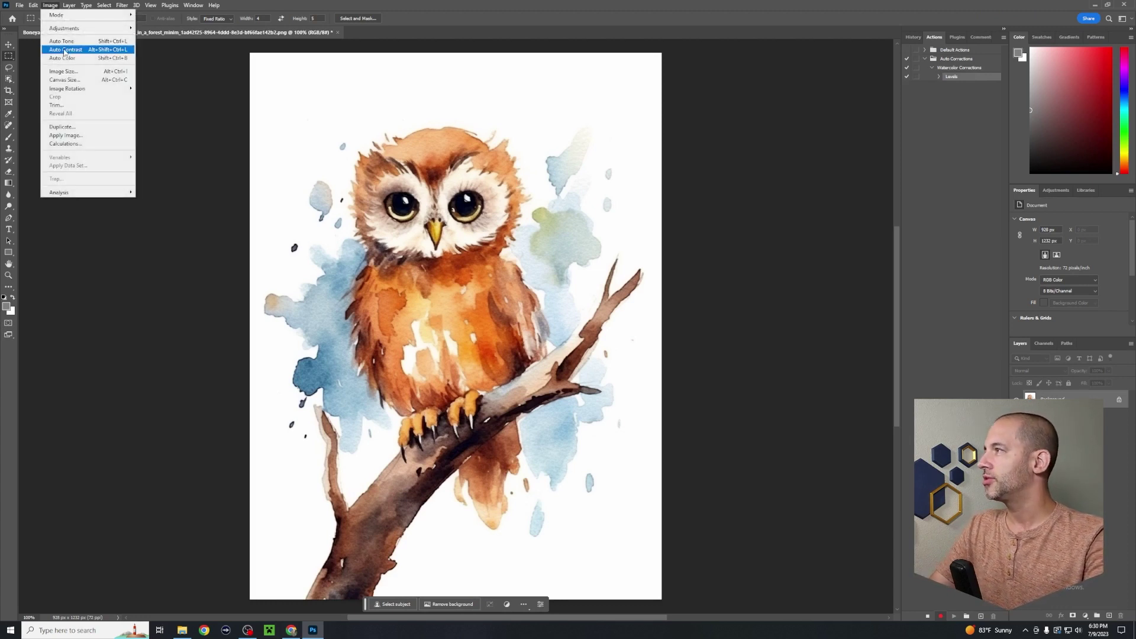
pyautogui.click(67, 51)
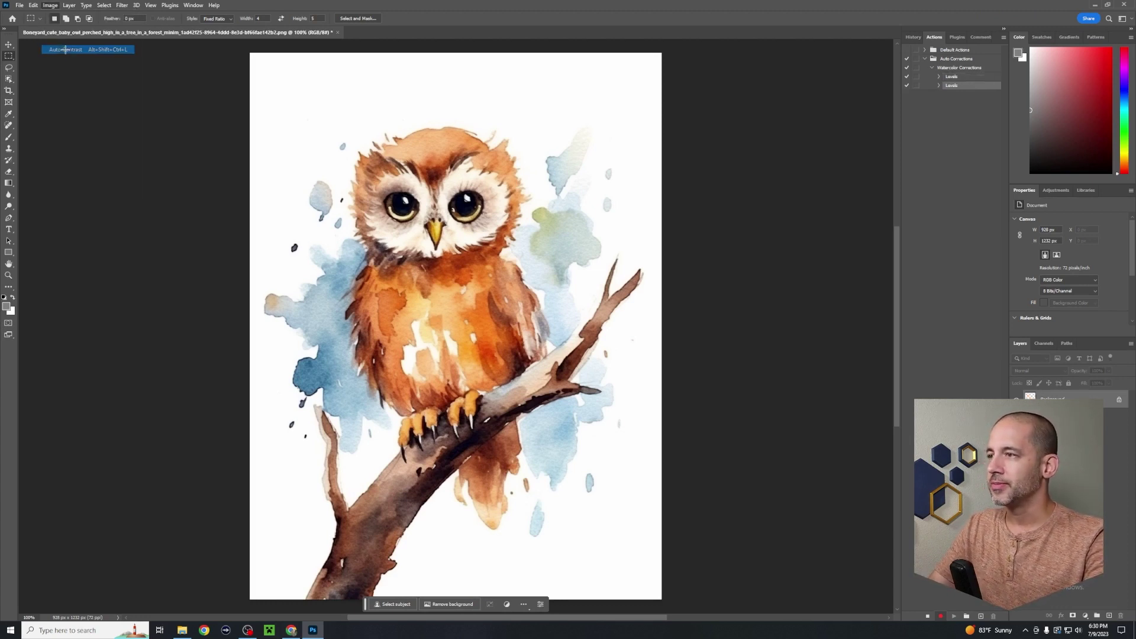
pyautogui.click(52, 6)
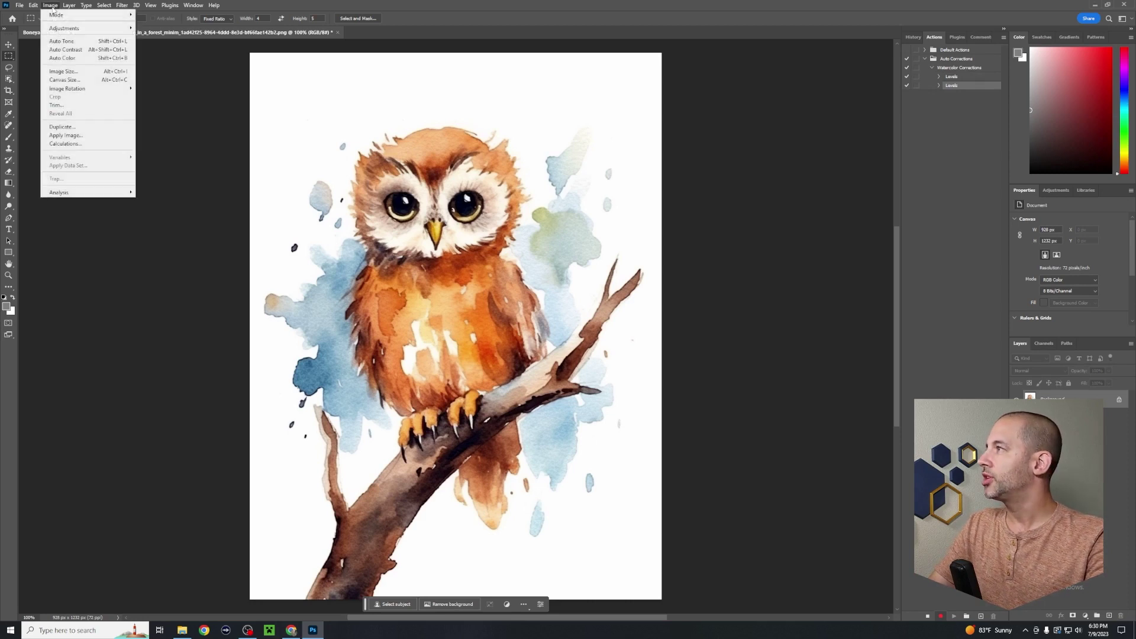
pyautogui.click(63, 58)
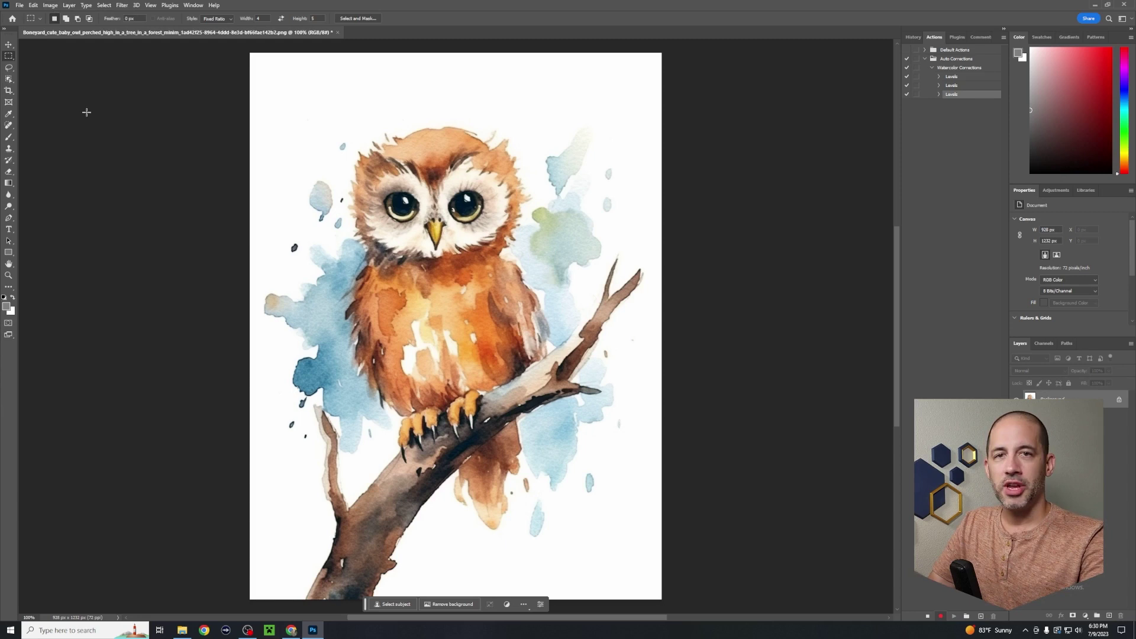
# Step: Apply an automatic Curves adjustment using Enhance Brightness and Contrast to the owl
pyautogui.click(51, 6)
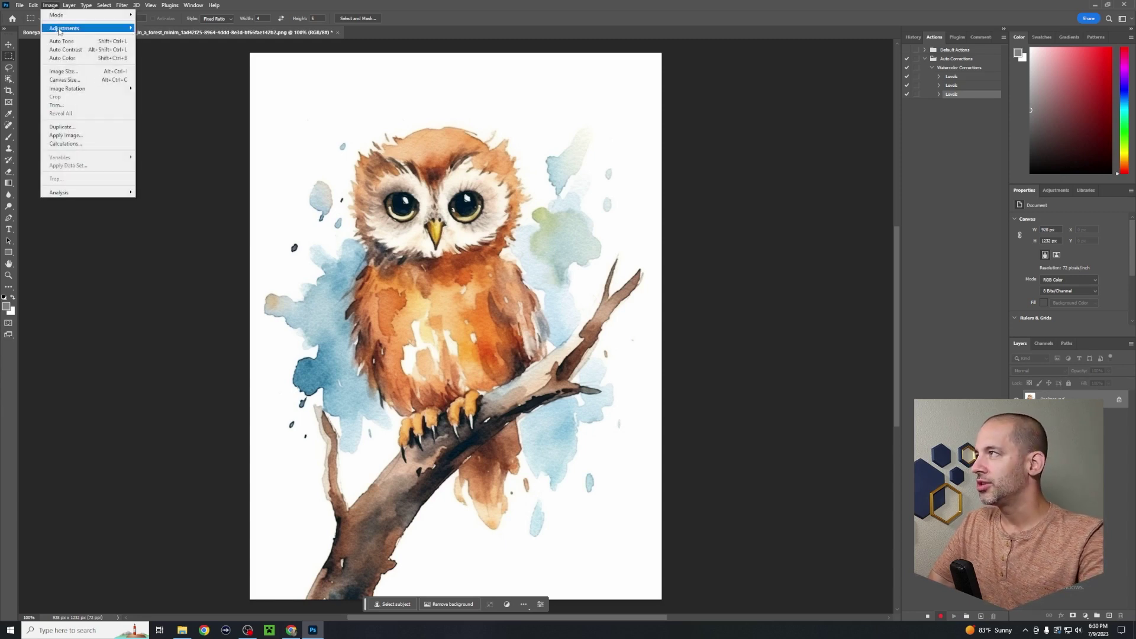
pyautogui.moveTo(65, 29)
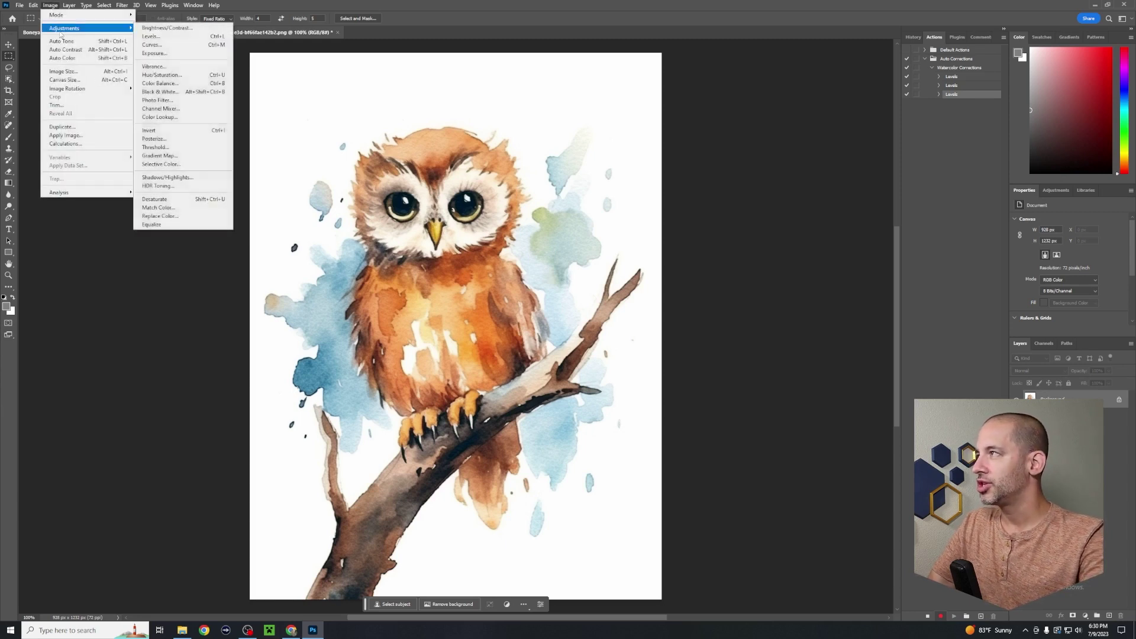
pyautogui.click(177, 47)
pyautogui.moveTo(796, 335); pyautogui.dragTo(621, 114)
pyautogui.click(847, 199)
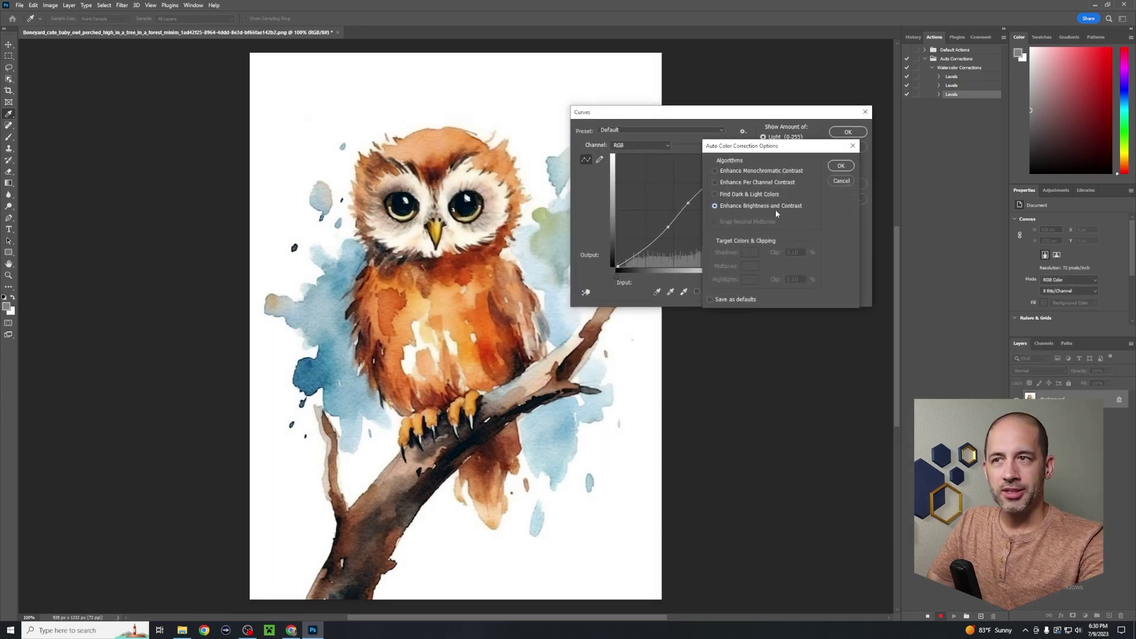
pyautogui.click(841, 166)
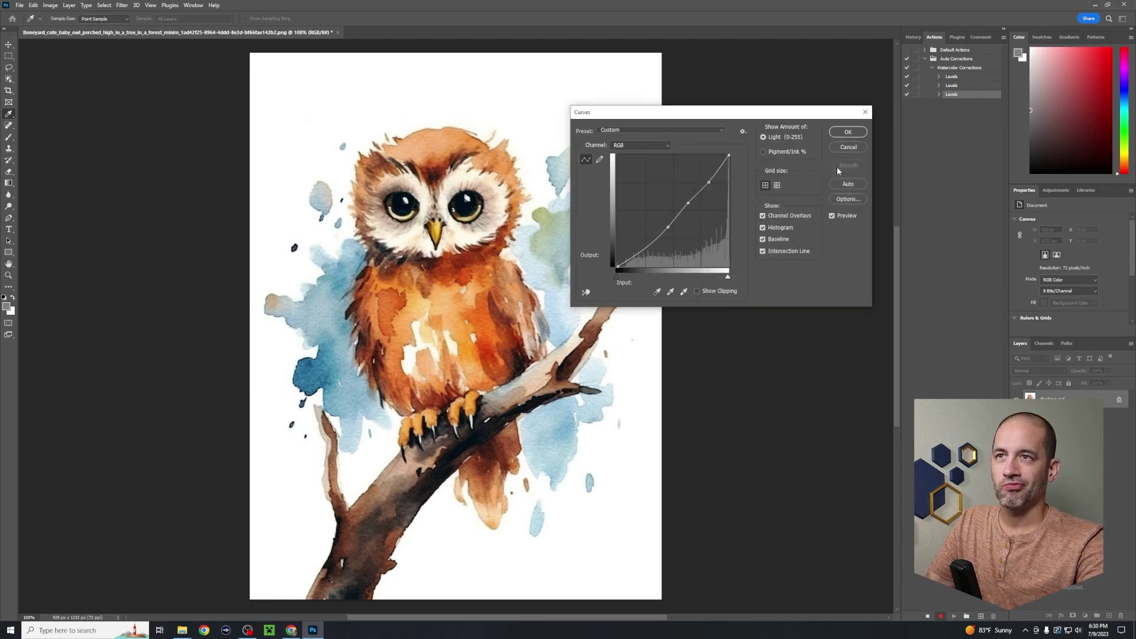
pyautogui.click(847, 133)
pyautogui.press('m')
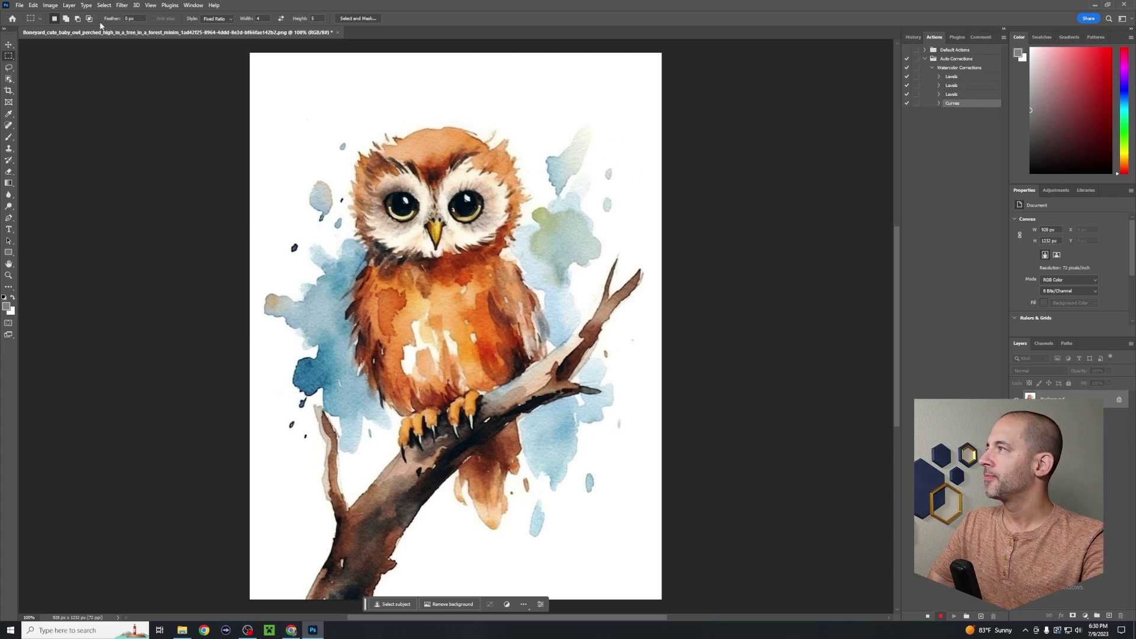
pyautogui.click(50, 5)
pyautogui.moveTo(64, 29)
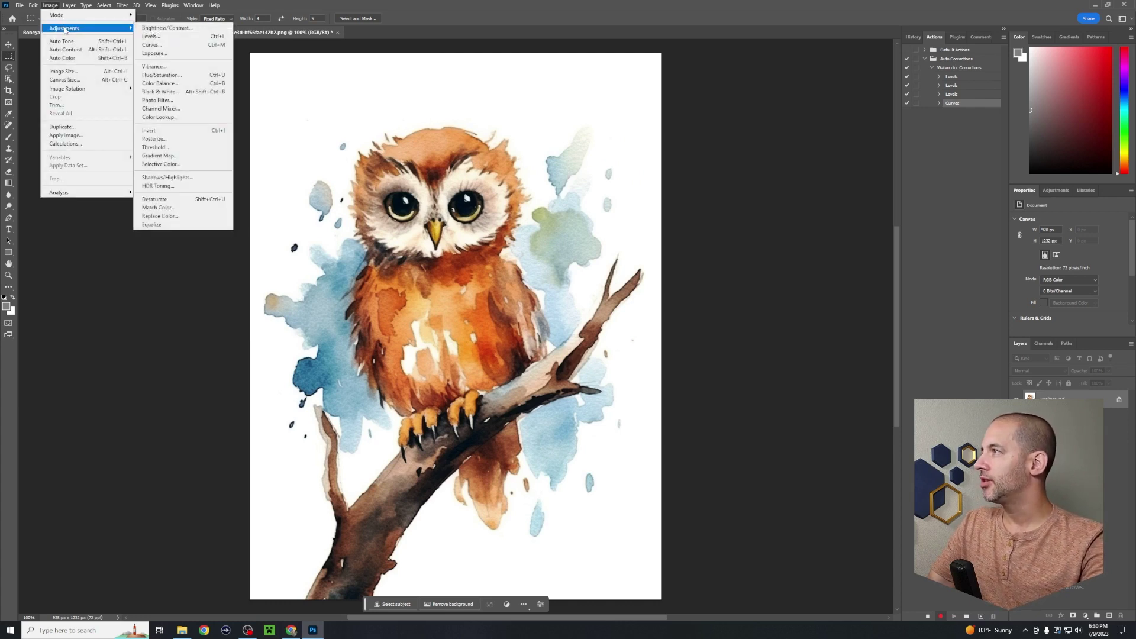
# Step: Apply a second Curves adjustment with the white input point pulled in to about 250
pyautogui.click(152, 45)
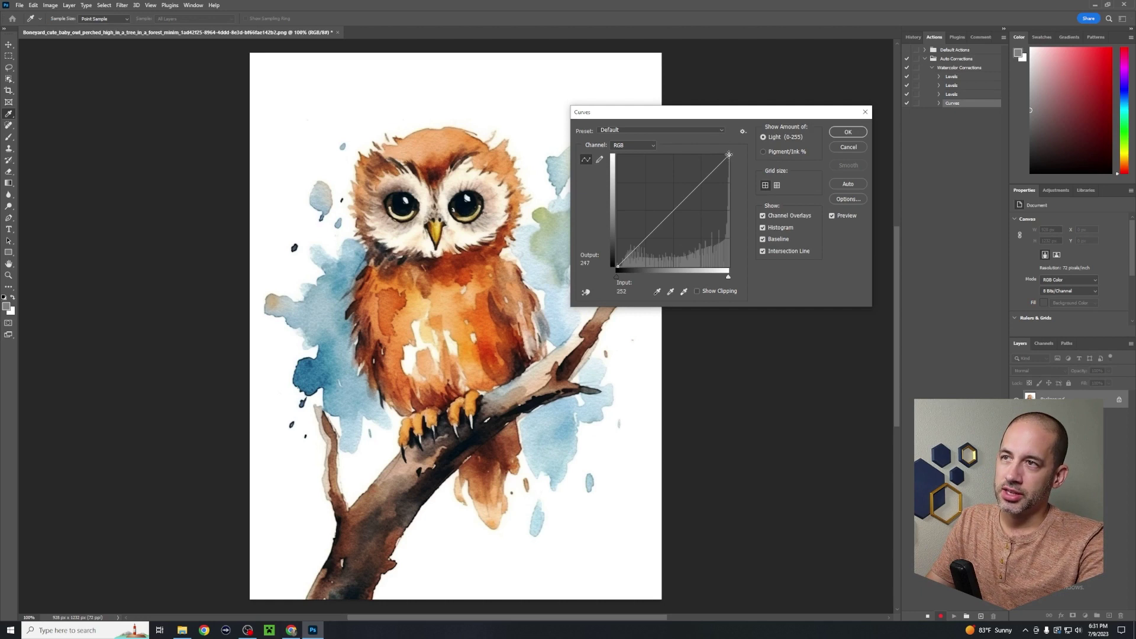
pyautogui.moveTo(730, 155); pyautogui.dragTo(727, 155)
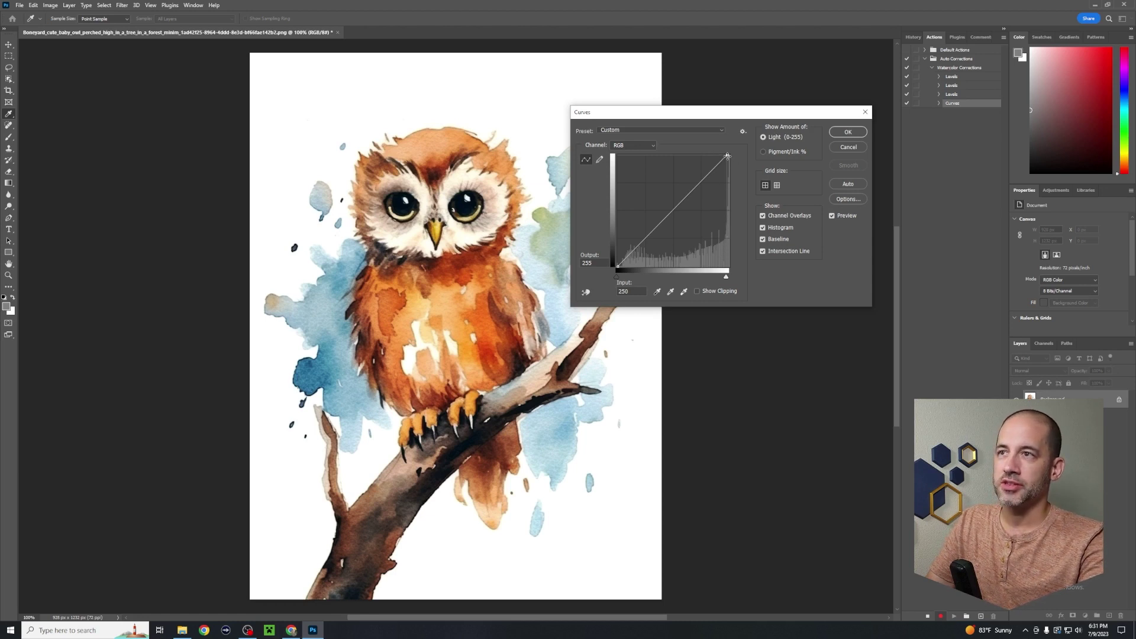
pyautogui.moveTo(727, 155); pyautogui.dragTo(727, 155)
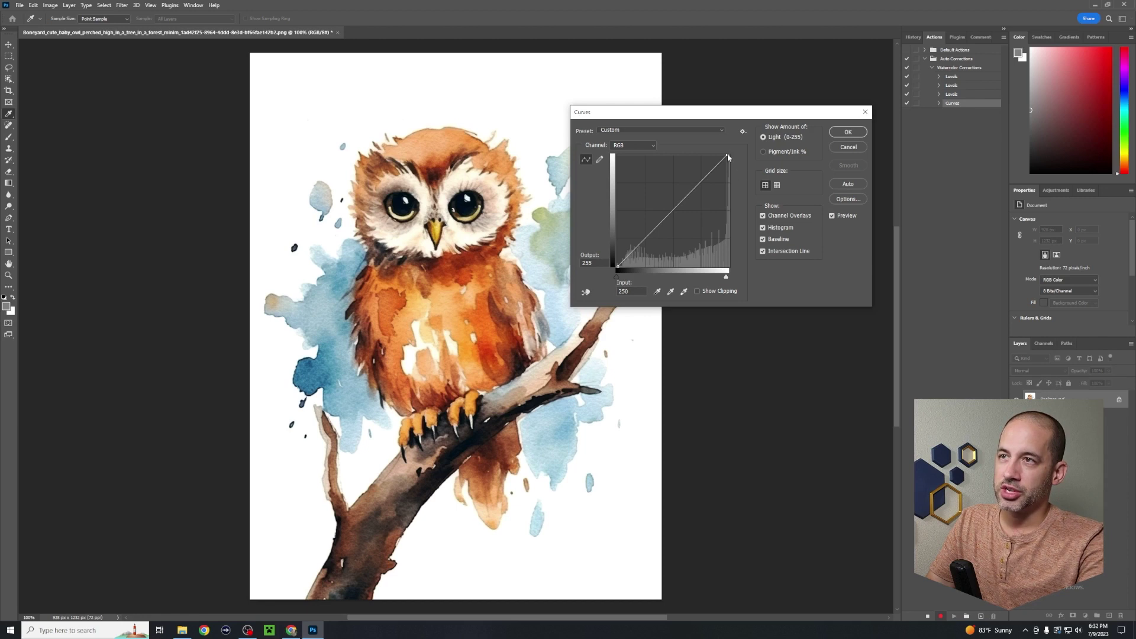
pyautogui.moveTo(727, 155)
pyautogui.mouseDown()
pyautogui.moveTo(715, 155)
pyautogui.moveTo(740, 157)
pyautogui.moveTo(728, 156)
pyautogui.mouseUp()
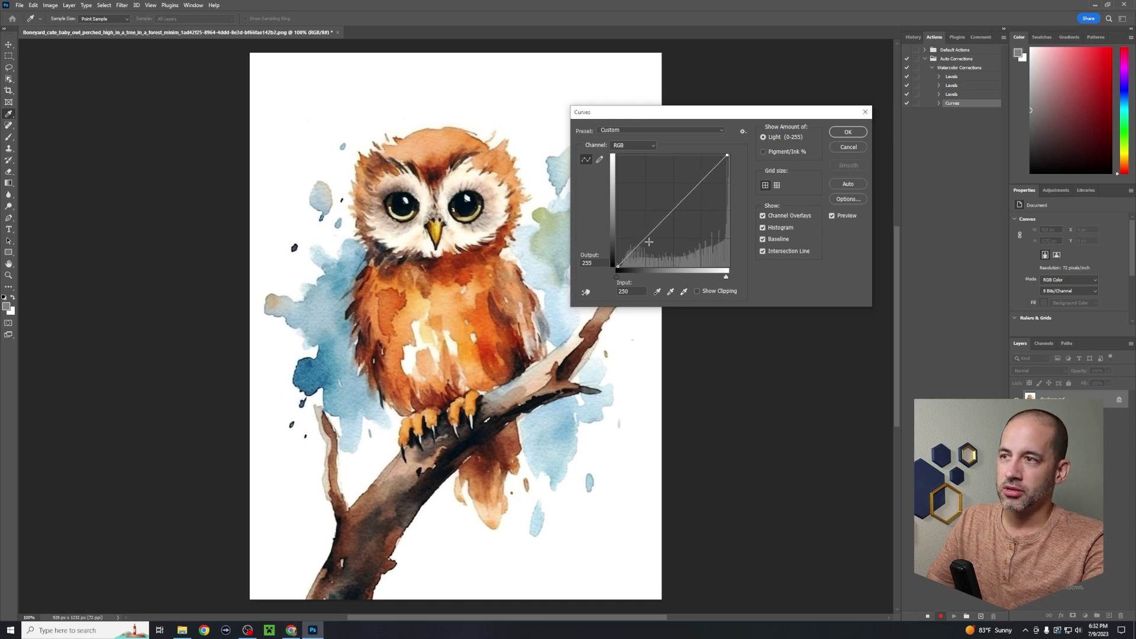
pyautogui.click(848, 132)
pyautogui.press('m')
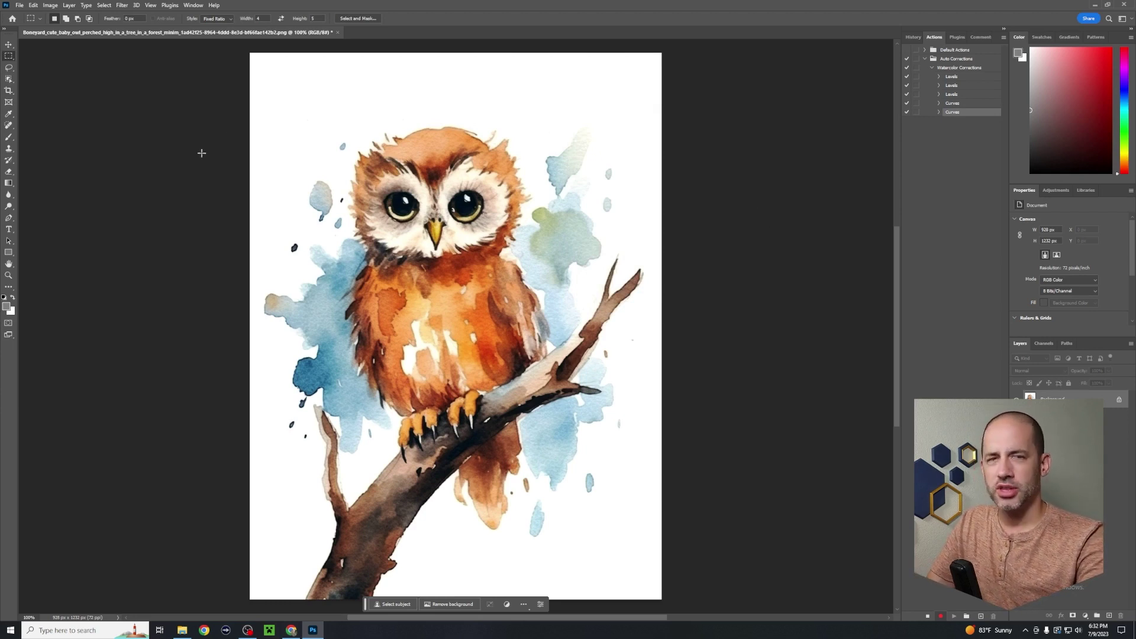
# Step: Apply a Vibrance adjustment of +15 vibrance and +3 saturation to the owl painting
pyautogui.click(56, 9)
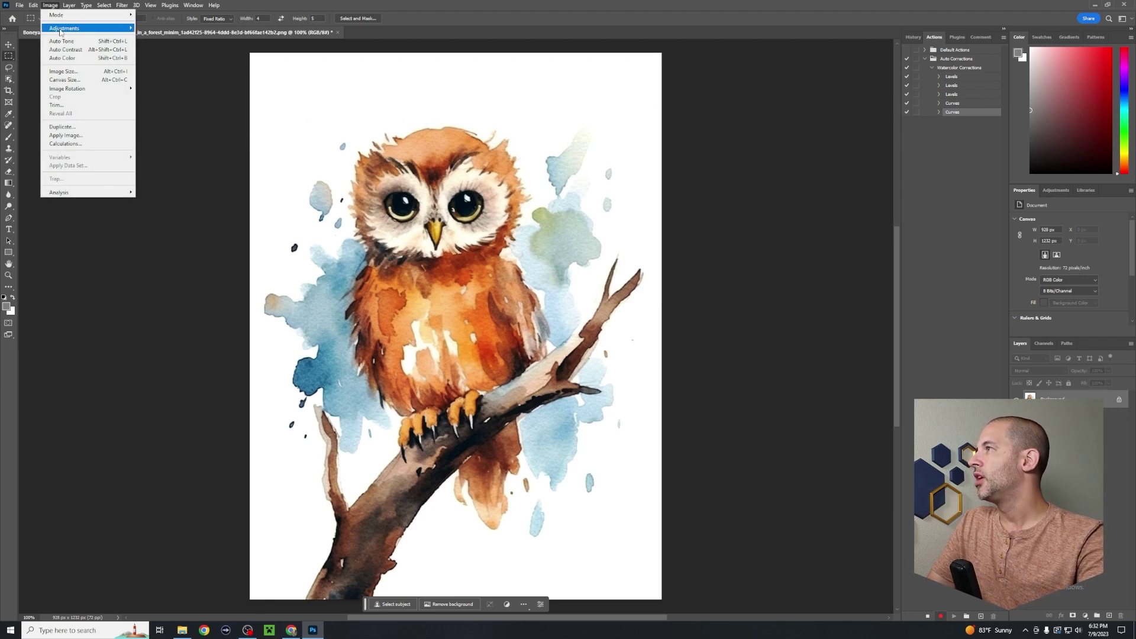
pyautogui.moveTo(106, 28)
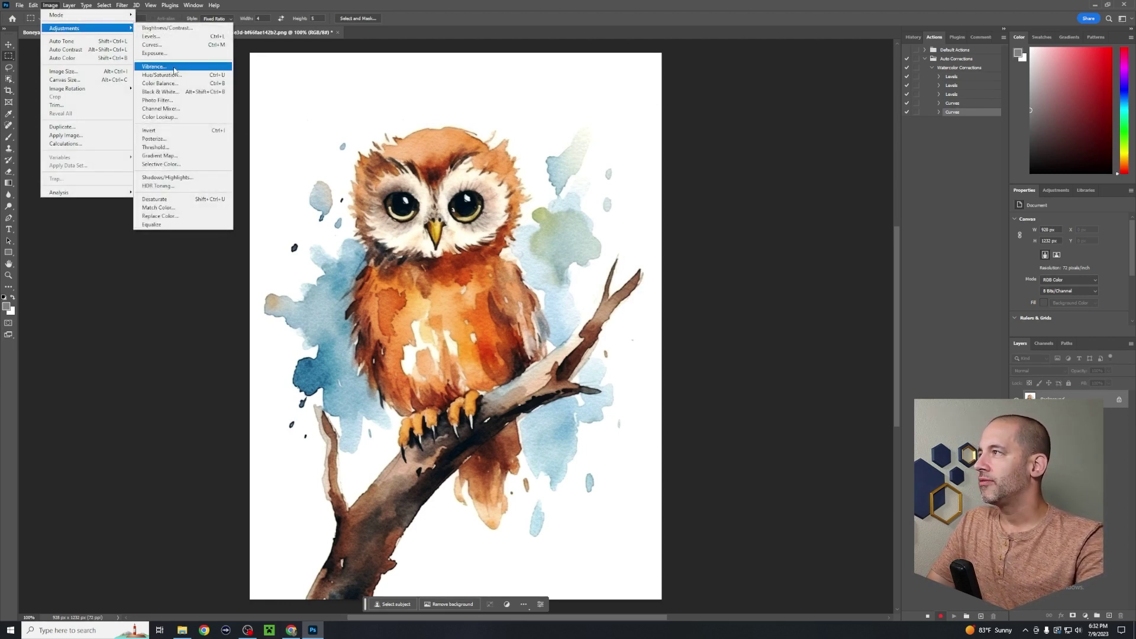
pyautogui.click(154, 66)
pyautogui.moveTo(921, 191); pyautogui.dragTo(777, 149)
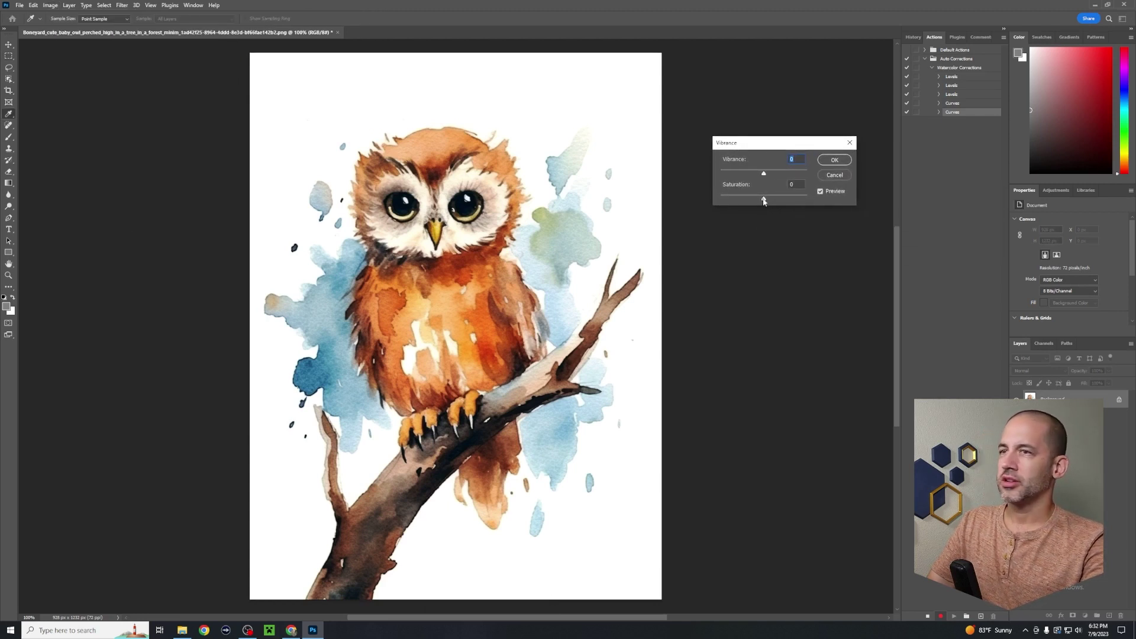
pyautogui.moveTo(764, 173)
pyautogui.mouseDown()
pyautogui.moveTo(833, 177)
pyautogui.moveTo(772, 173)
pyautogui.mouseUp()
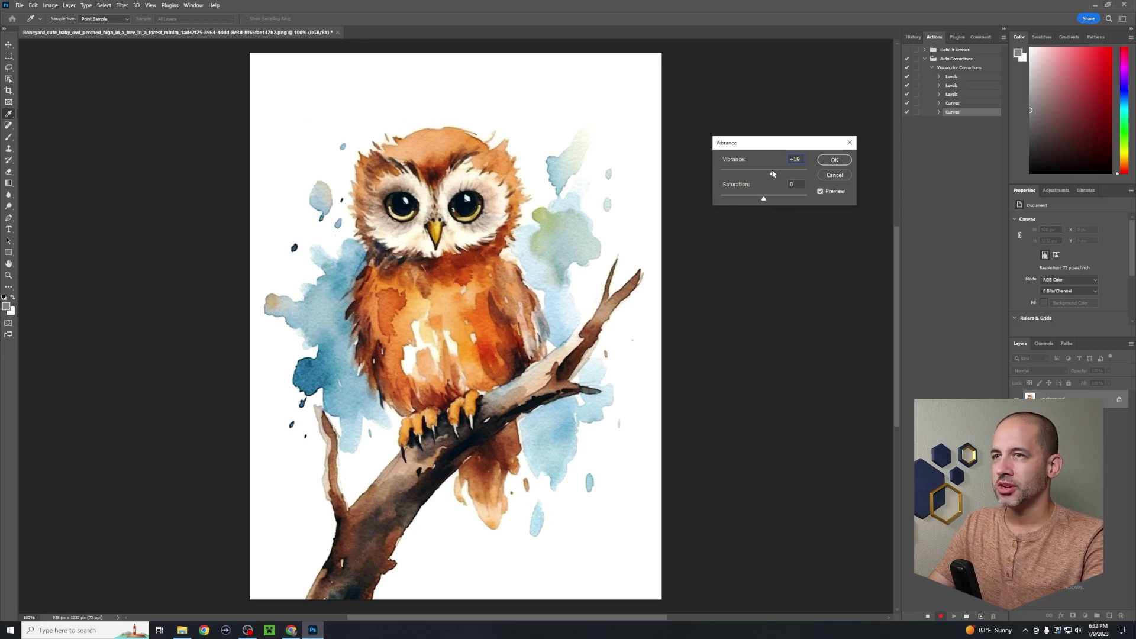
pyautogui.moveTo(772, 173); pyautogui.dragTo(774, 173)
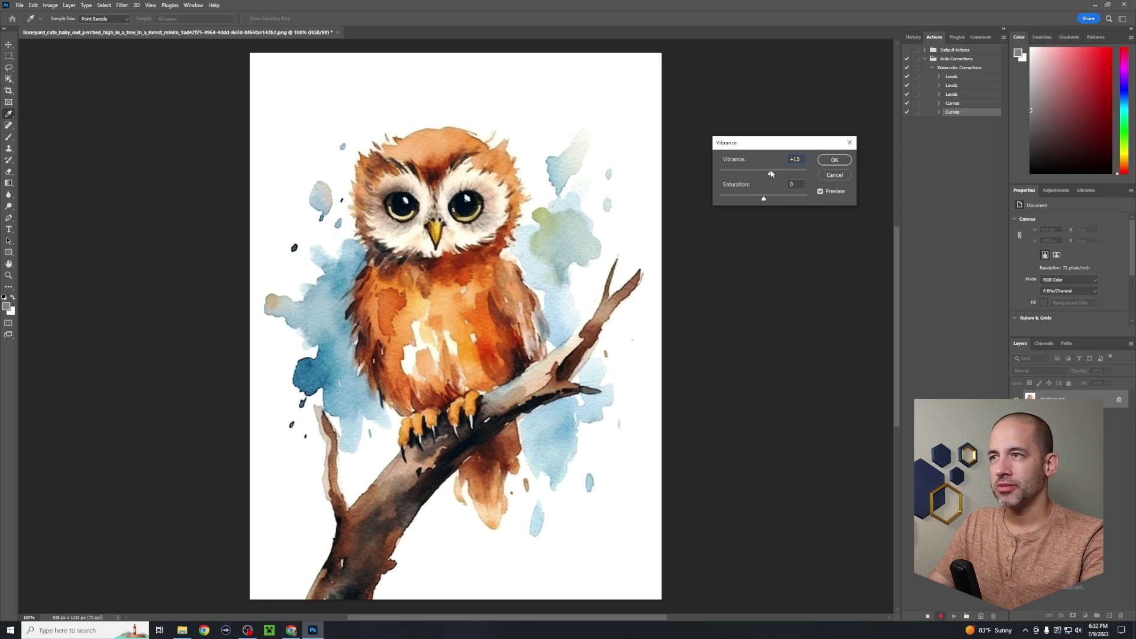
pyautogui.click(771, 174)
pyautogui.moveTo(766, 200); pyautogui.dragTo(766, 202)
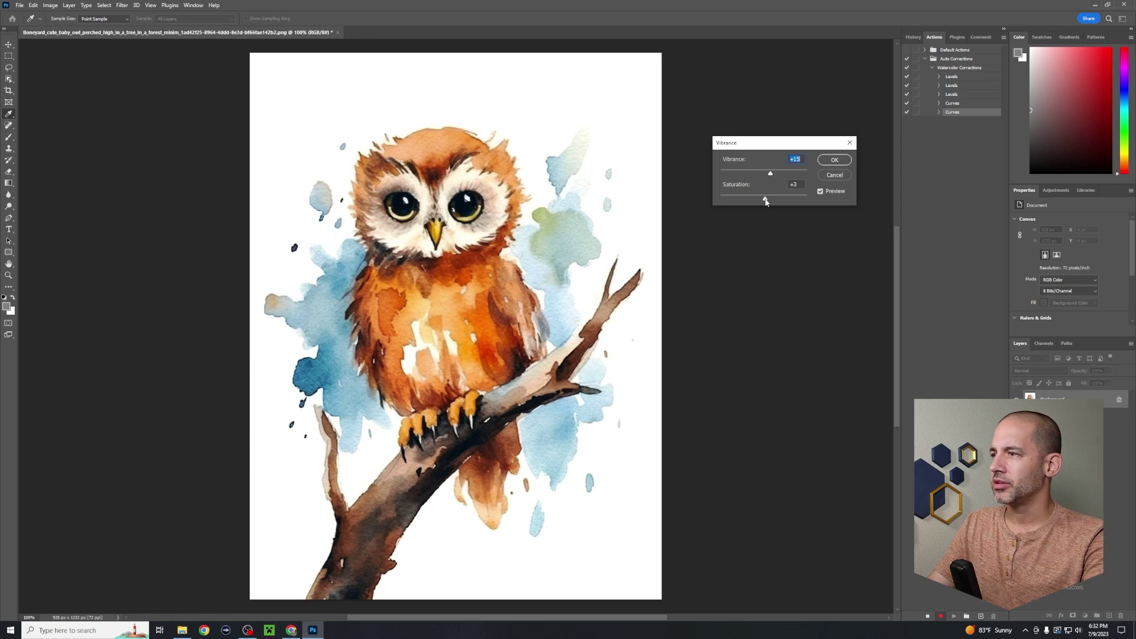
pyautogui.press('Tab')
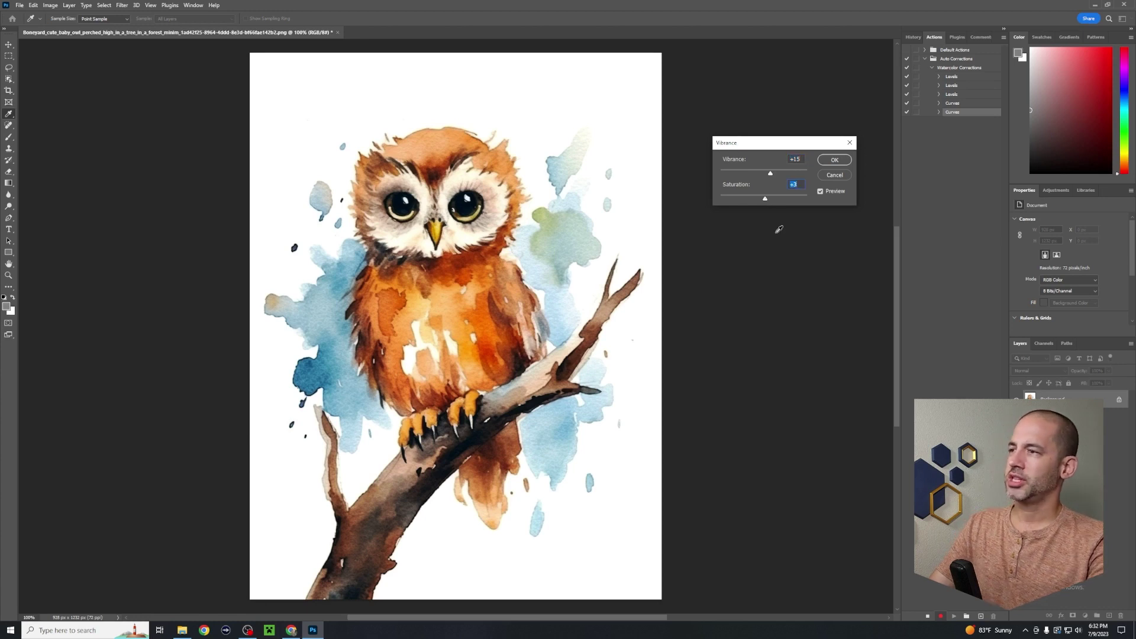
pyautogui.click(834, 160)
pyautogui.press('m')
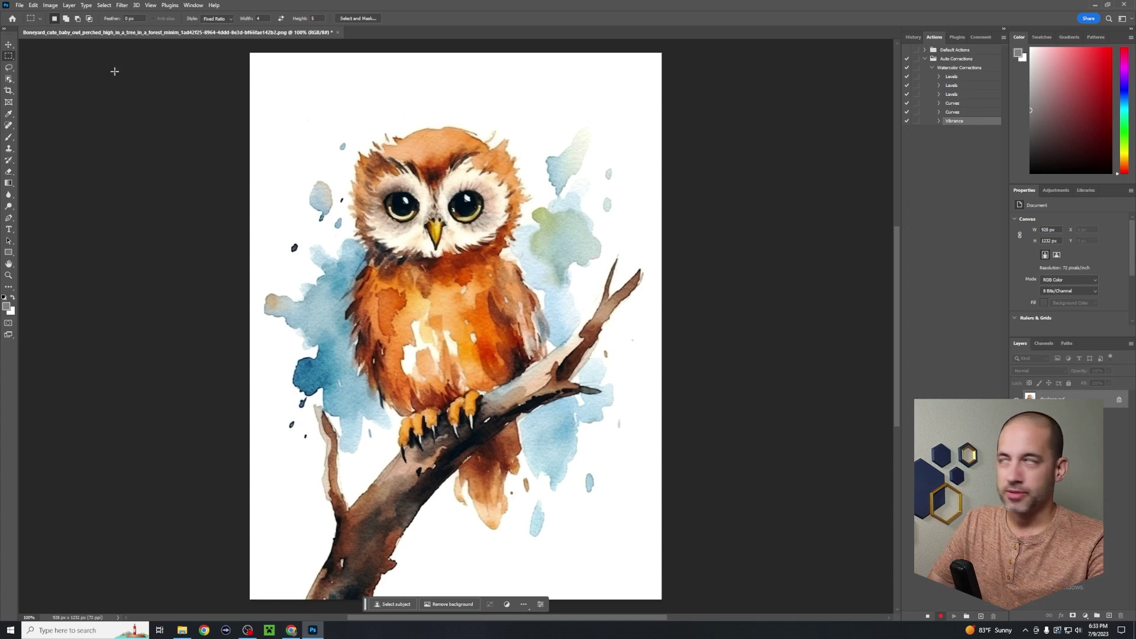
pyautogui.click(51, 5)
pyautogui.moveTo(62, 33)
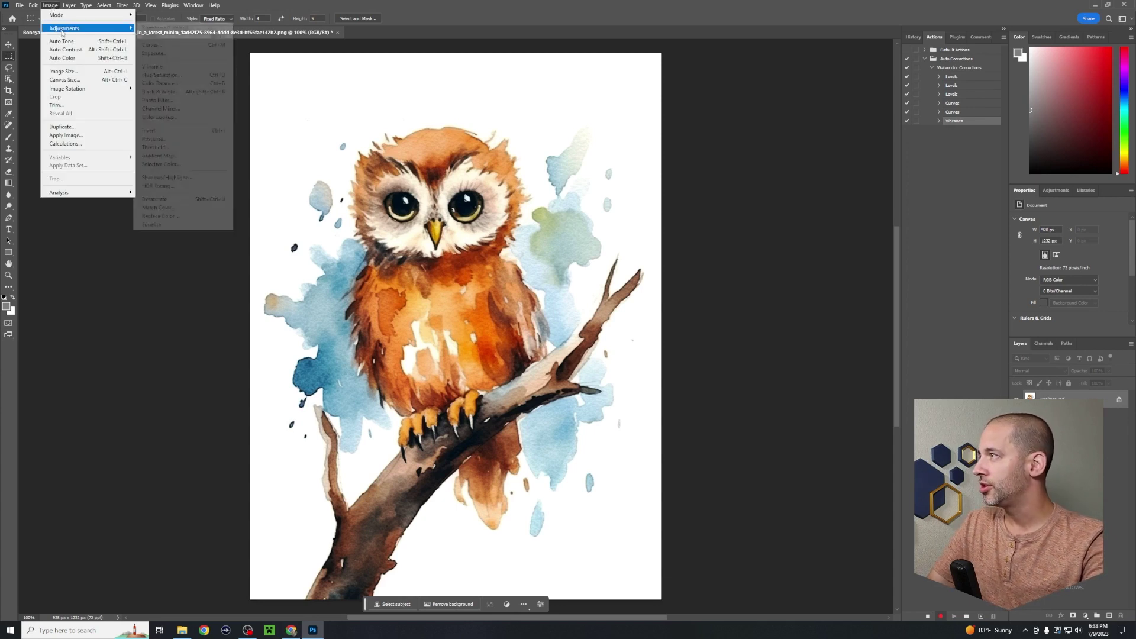
# Step: Set the resolution to 300 pixels/inch without resampling, keeping 928 × 1232 px
pyautogui.click(74, 73)
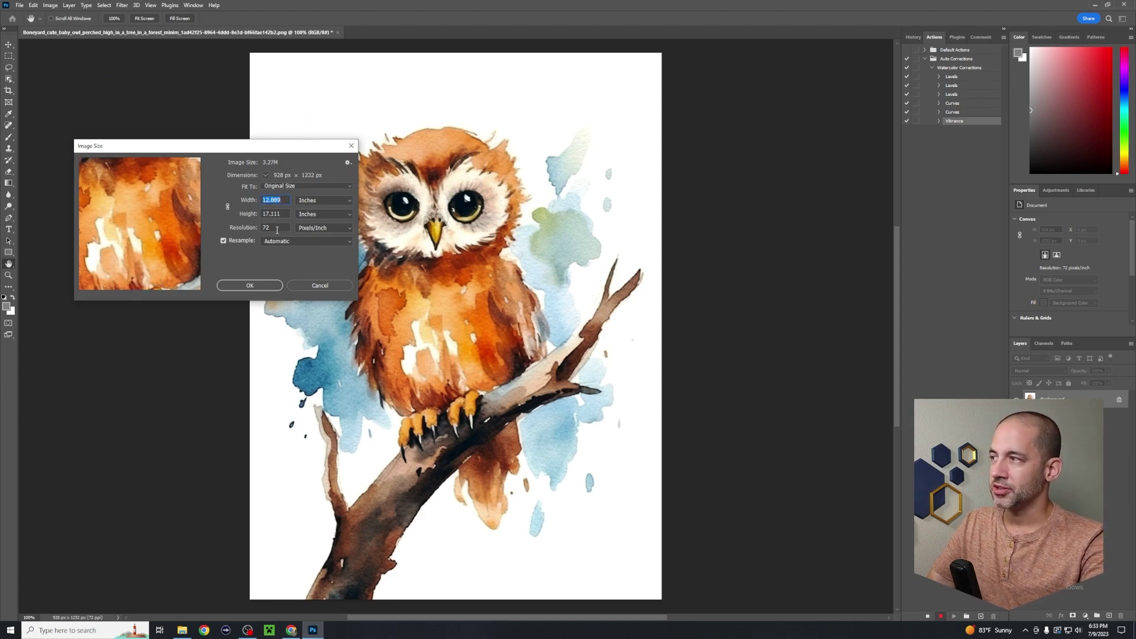
pyautogui.doubleClick(273, 228)
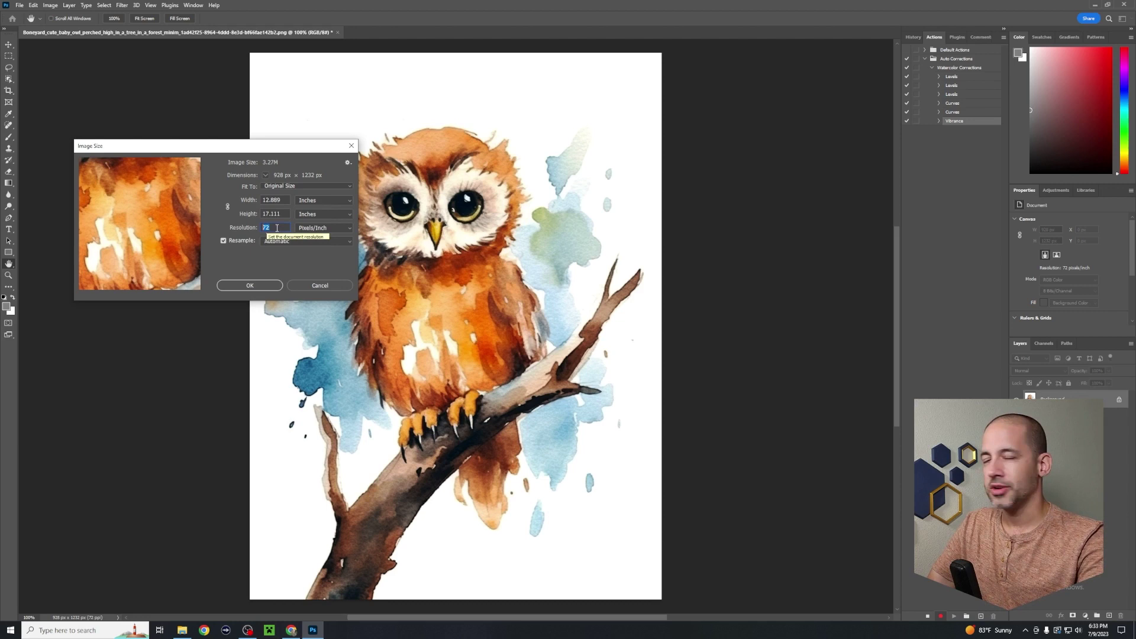
pyautogui.write('300')
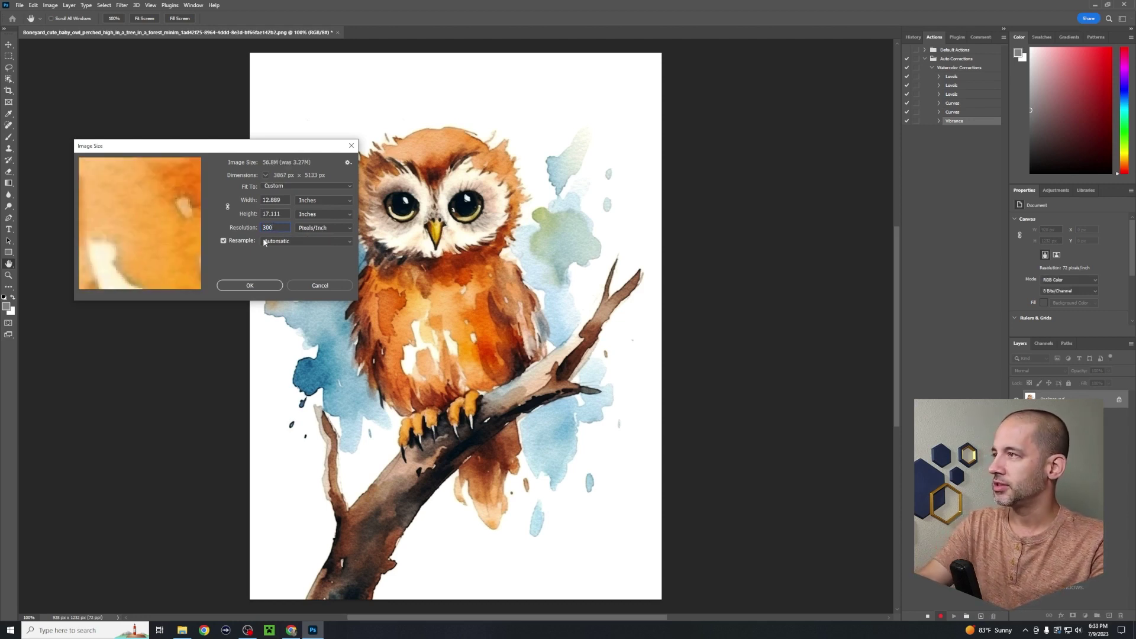
pyautogui.click(224, 241)
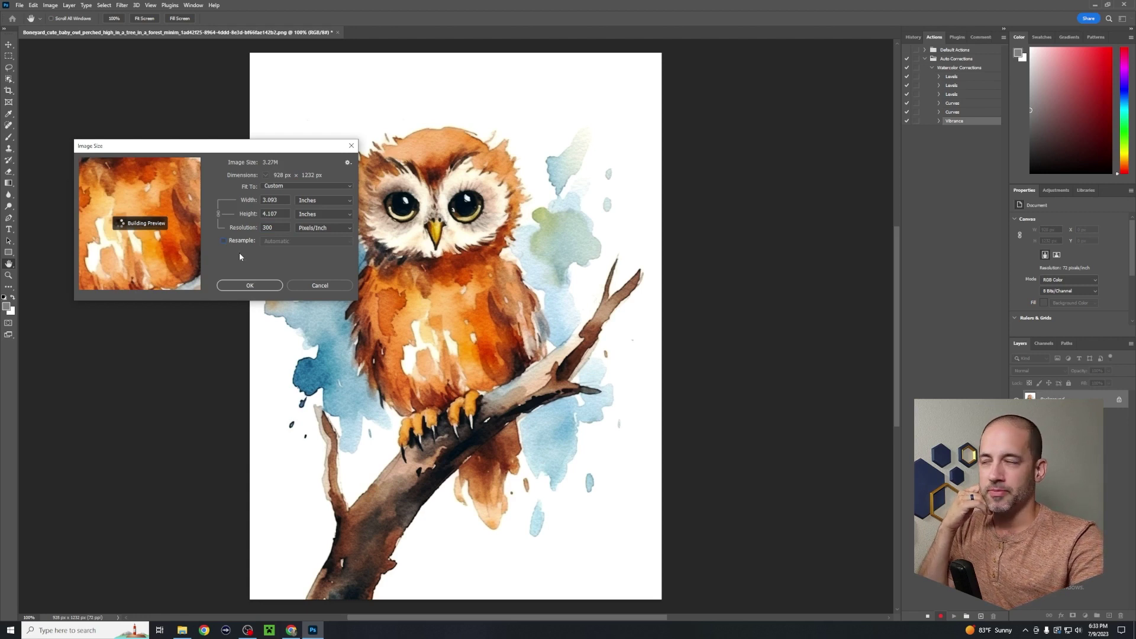
pyautogui.click(249, 285)
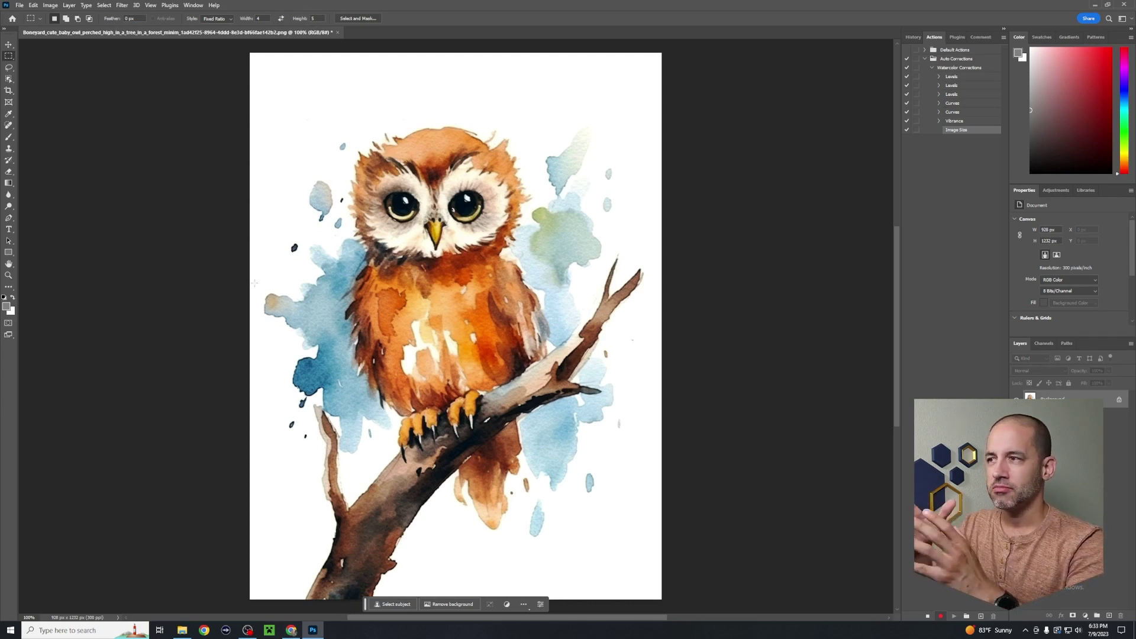
# Step: Open Smart Sharpen and zoom its preview to 300% on the owl's eye
pyautogui.hotkey('alt', 'i')
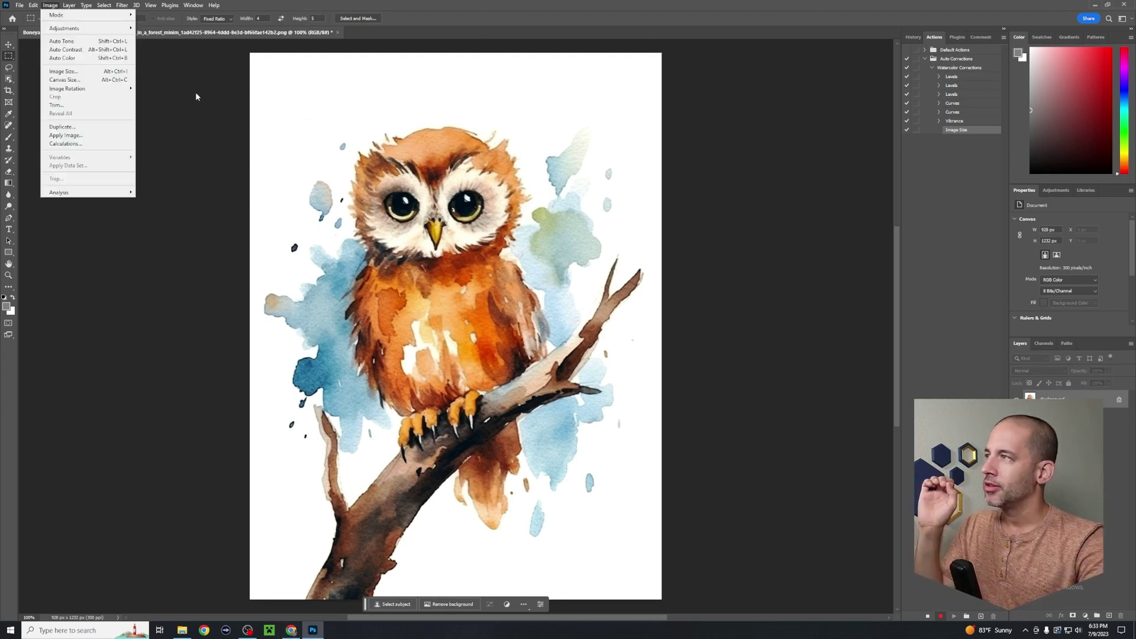
pyautogui.press('Escape')
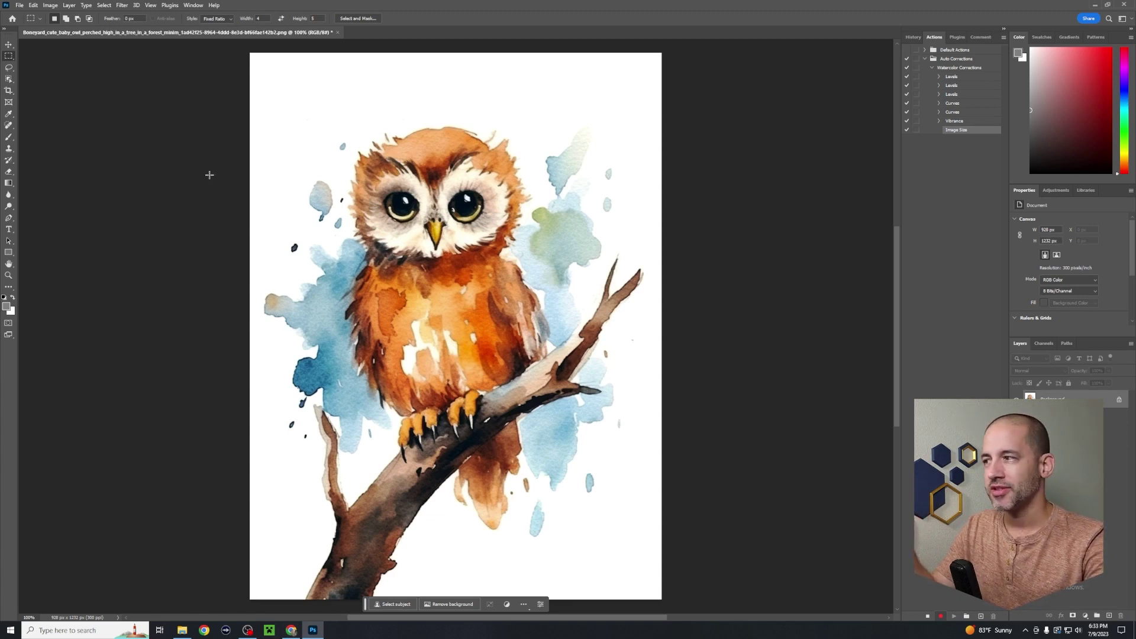
pyautogui.click(122, 4)
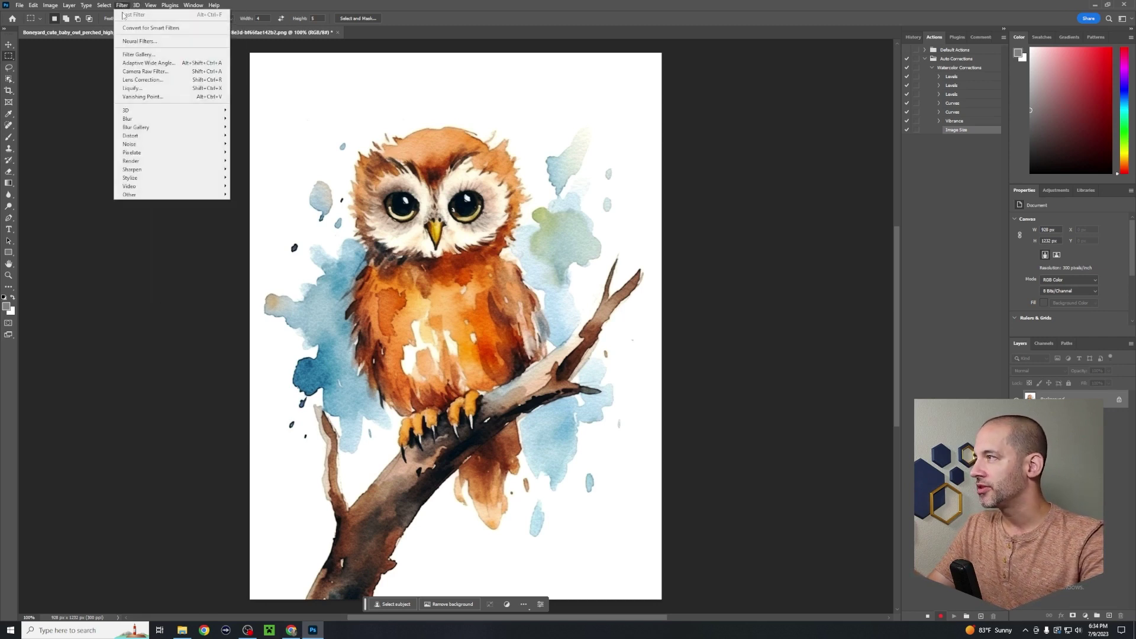
pyautogui.moveTo(147, 170)
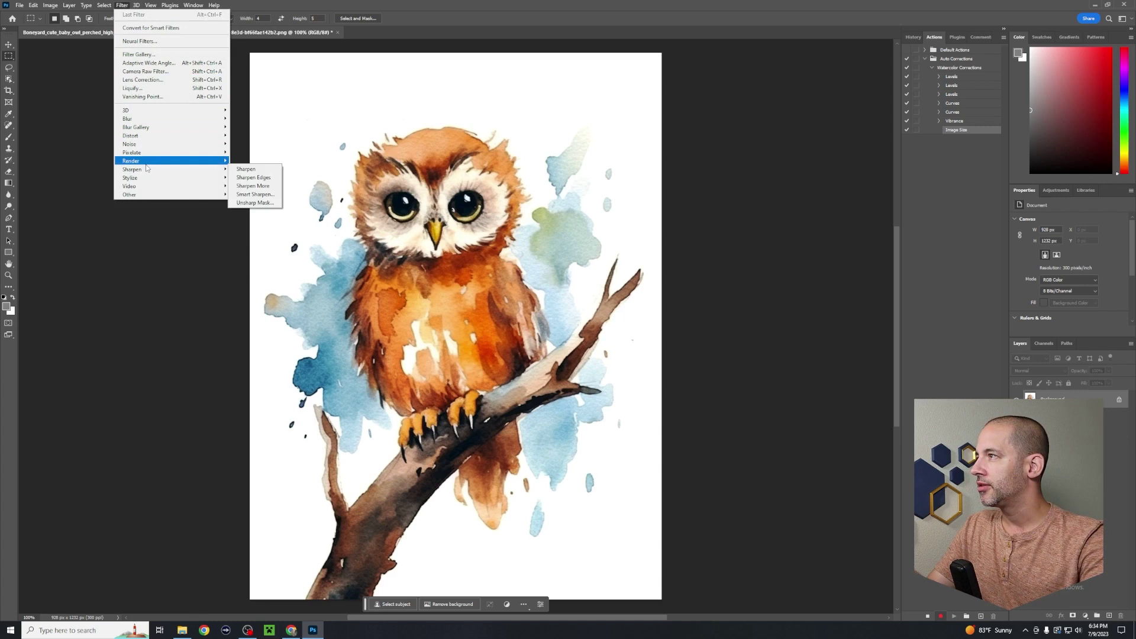
pyautogui.click(256, 195)
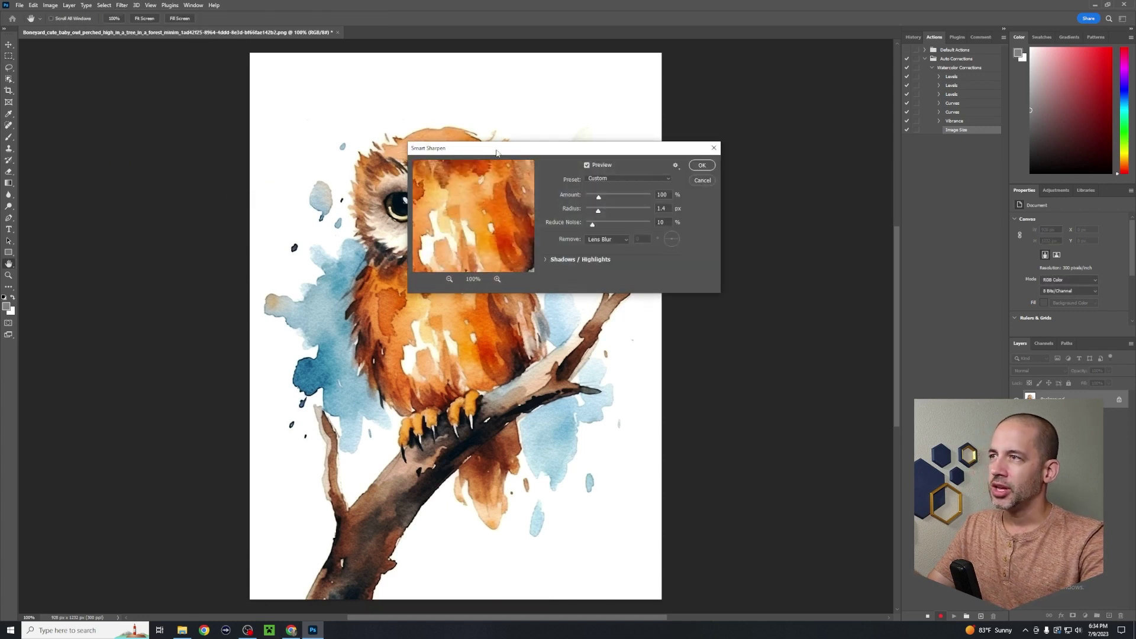
pyautogui.moveTo(496, 153); pyautogui.dragTo(666, 191)
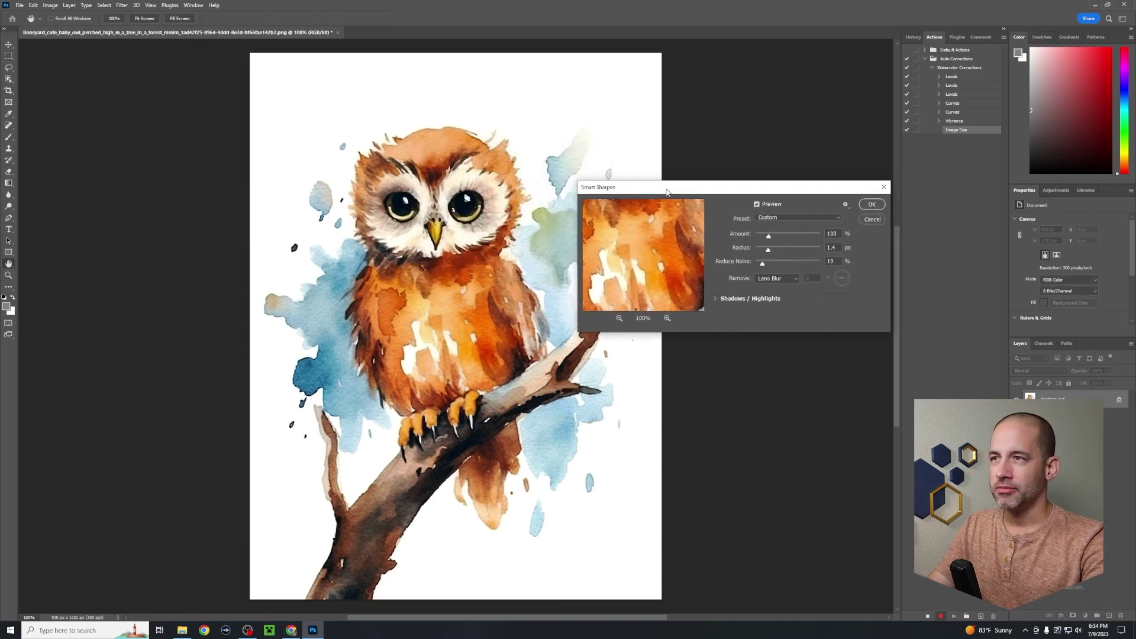
pyautogui.click(477, 188)
pyautogui.click(503, 152)
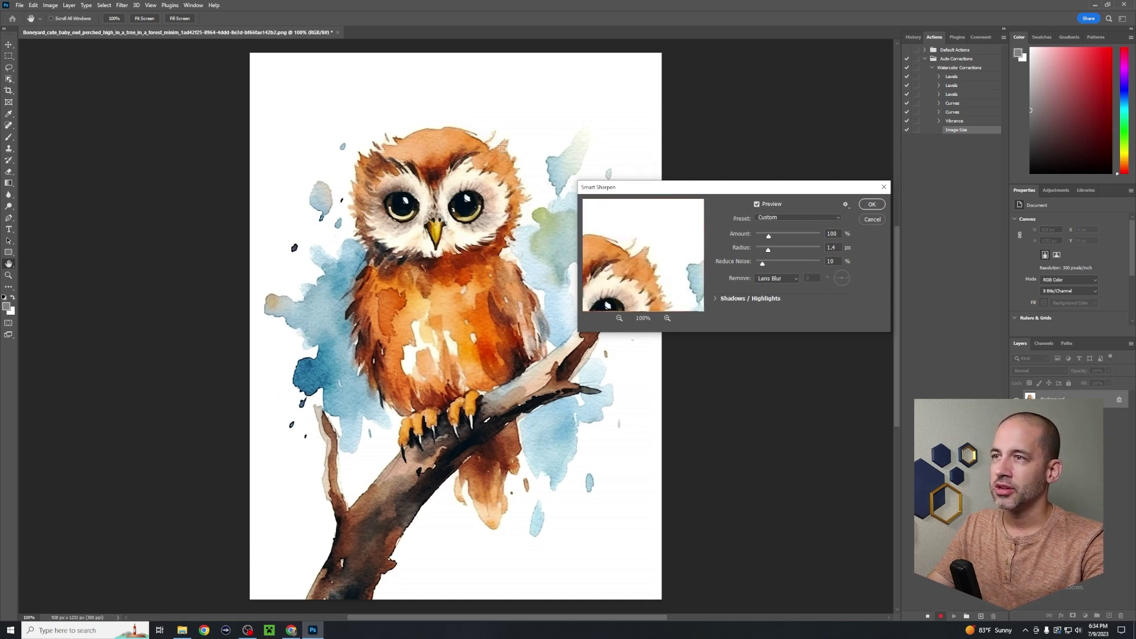
pyautogui.click(668, 319)
pyautogui.click(668, 319)
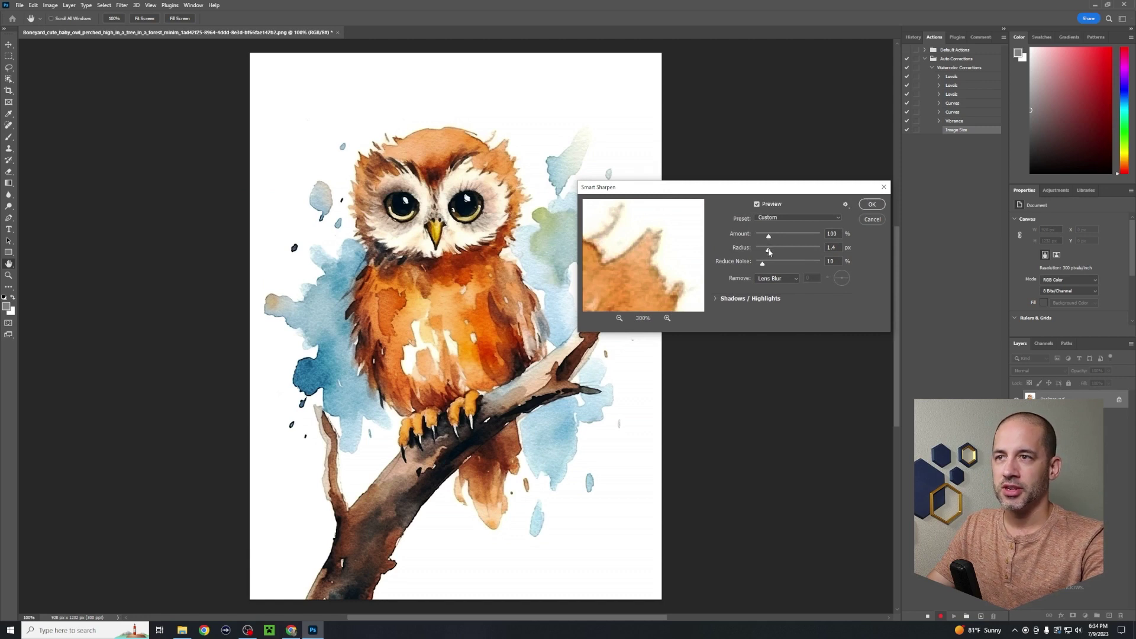
# Step: Compare before and after, adjust the Amount, and apply Smart Sharpen (radius 1.4 px, noise 10%)
pyautogui.click(757, 204)
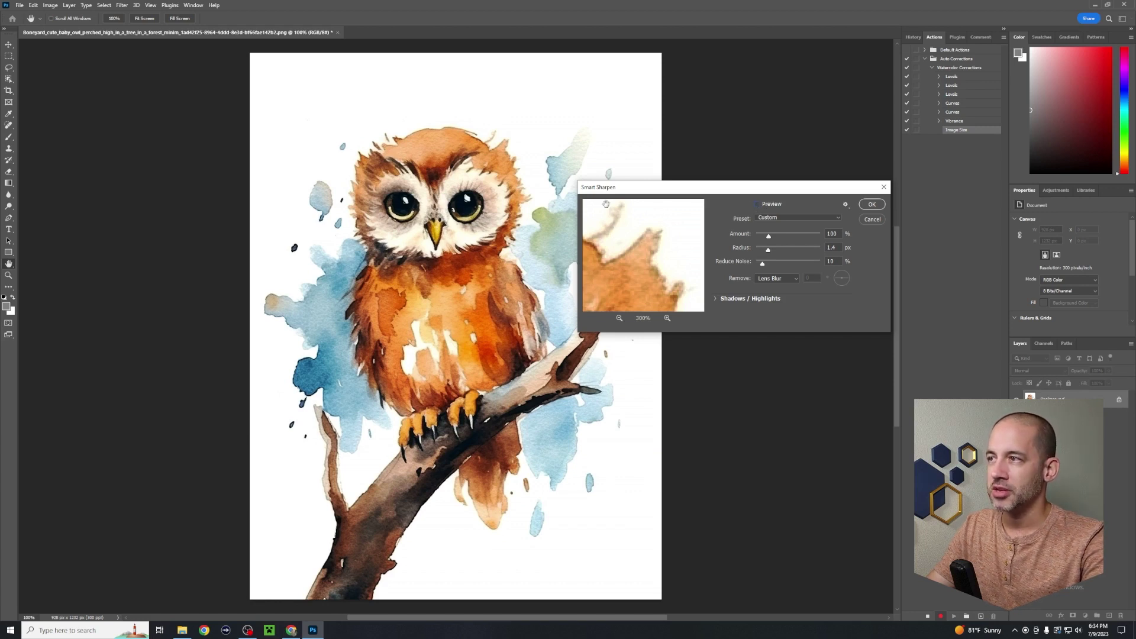
pyautogui.click(757, 205)
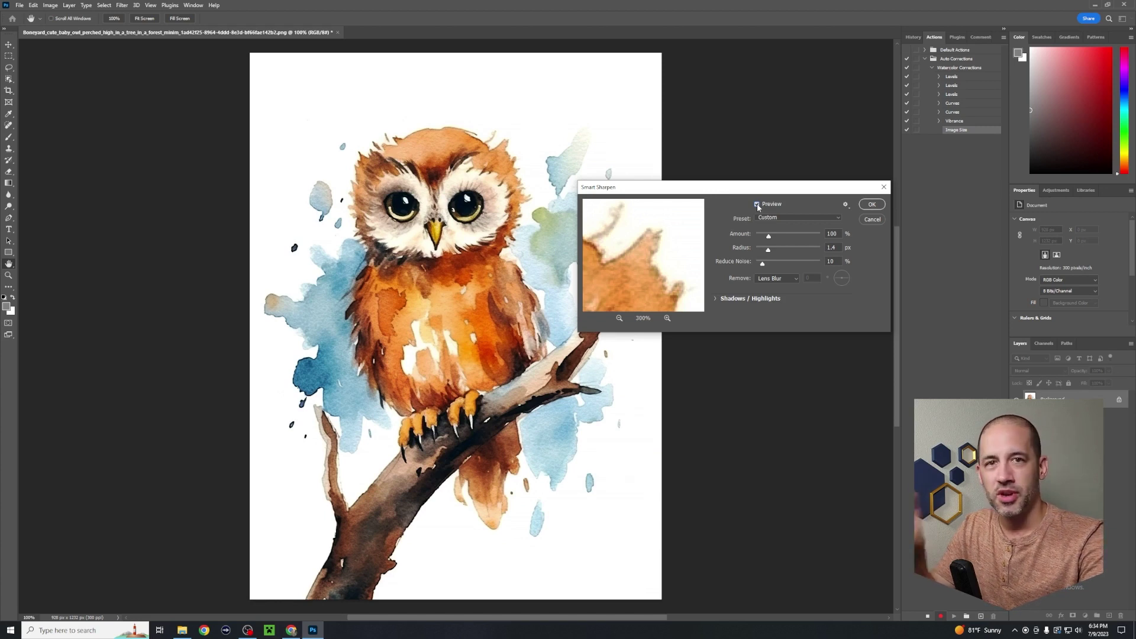
pyautogui.click(758, 205)
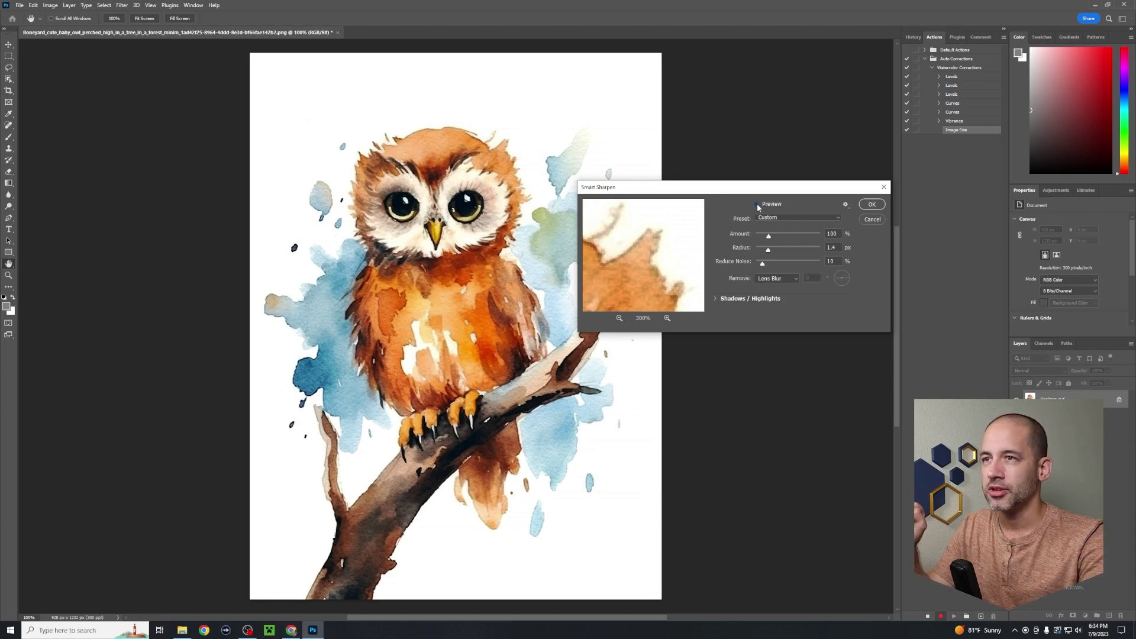
pyautogui.click(757, 205)
pyautogui.moveTo(769, 236)
pyautogui.mouseDown()
pyautogui.moveTo(807, 238)
pyautogui.moveTo(769, 237)
pyautogui.mouseUp()
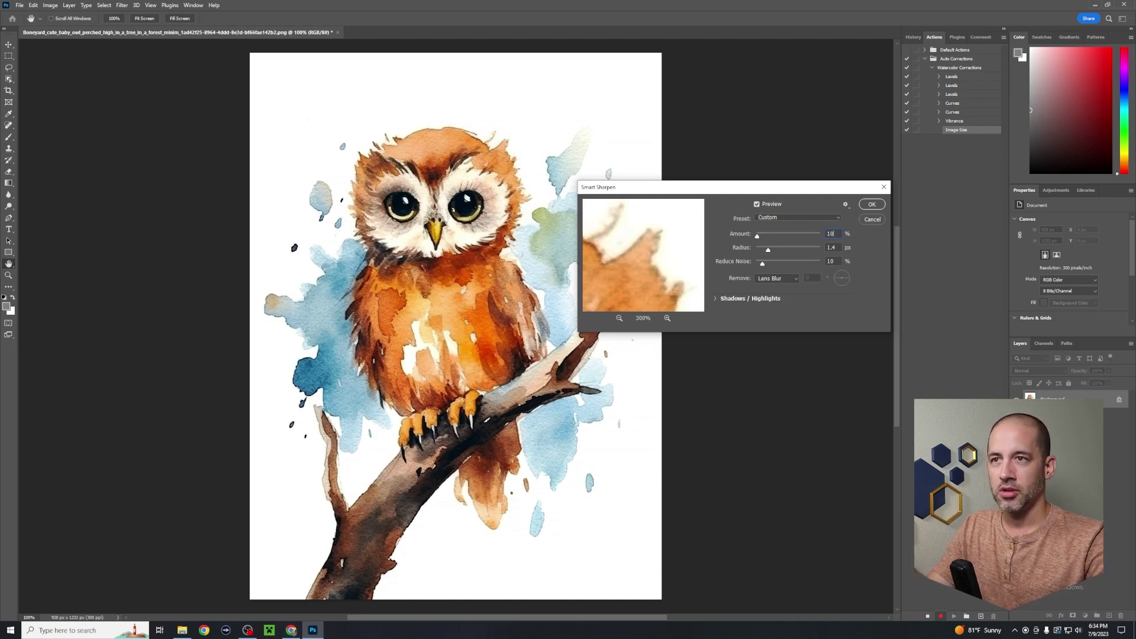
pyautogui.press('Return')
pyautogui.press('m')
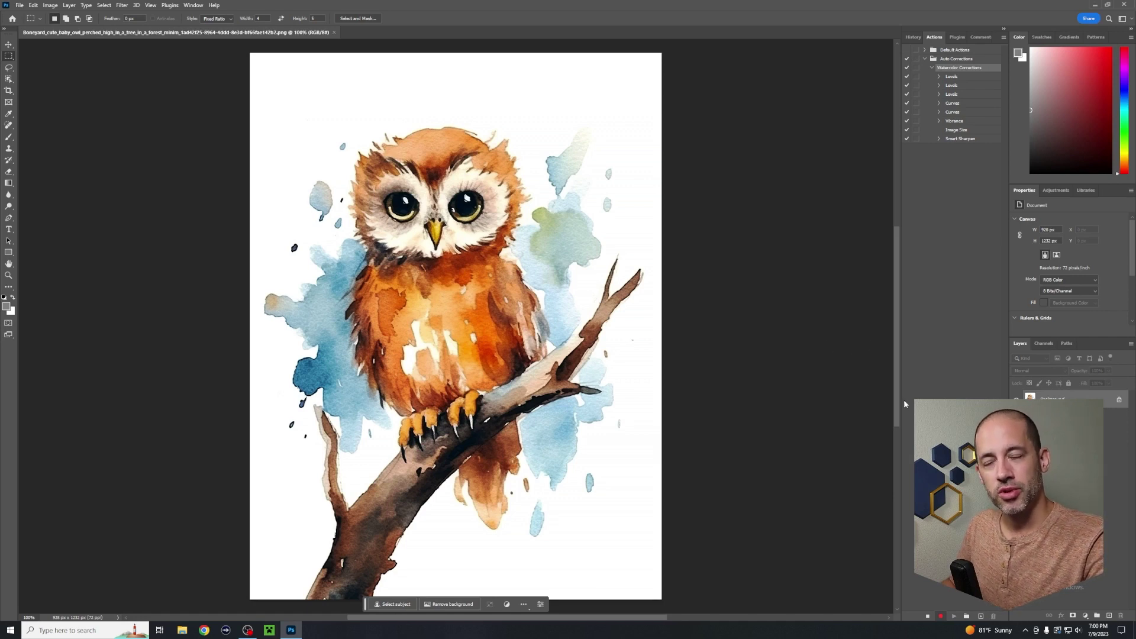
# Step: Stop recording, close the owl document without saving, and switch to File Explorer
pyautogui.click(929, 617)
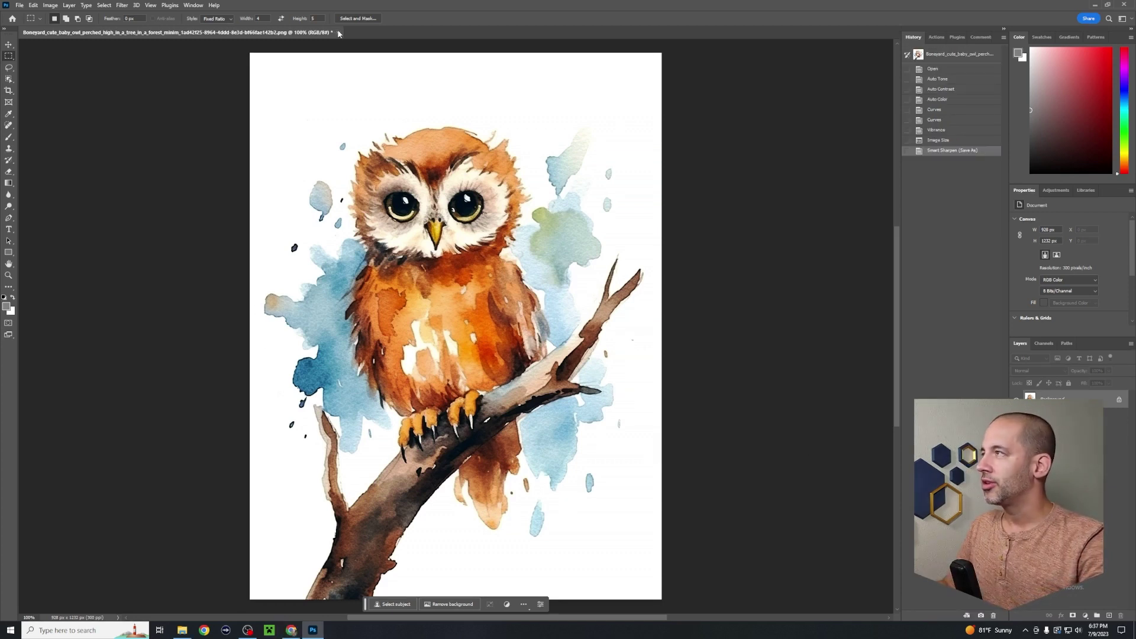
pyautogui.click(339, 33)
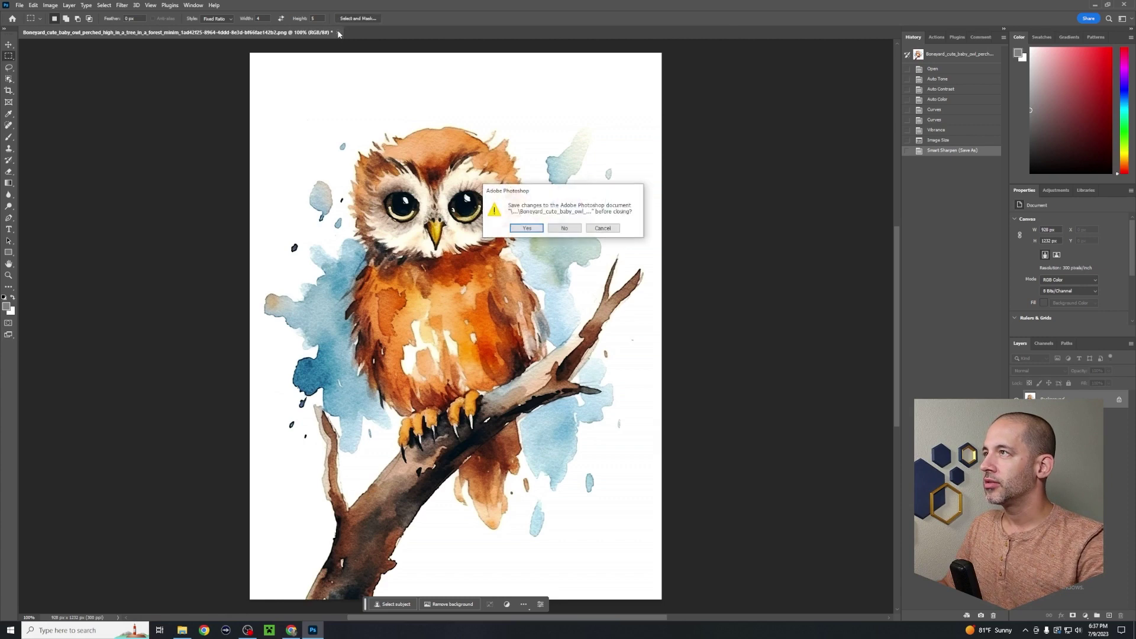
pyautogui.click(566, 230)
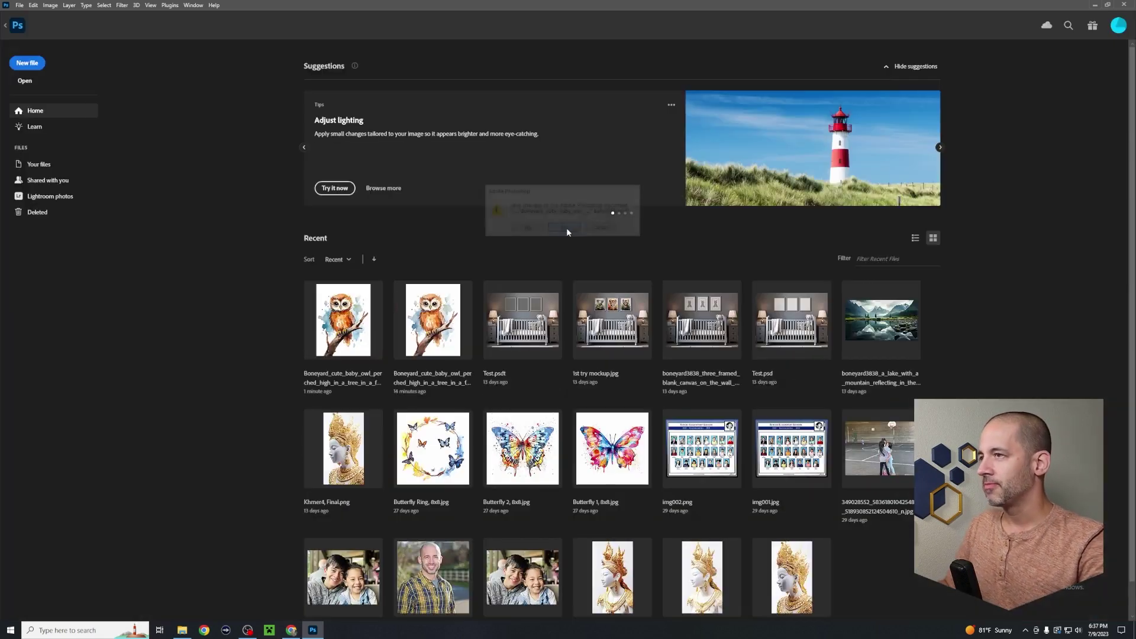
pyautogui.click(182, 630)
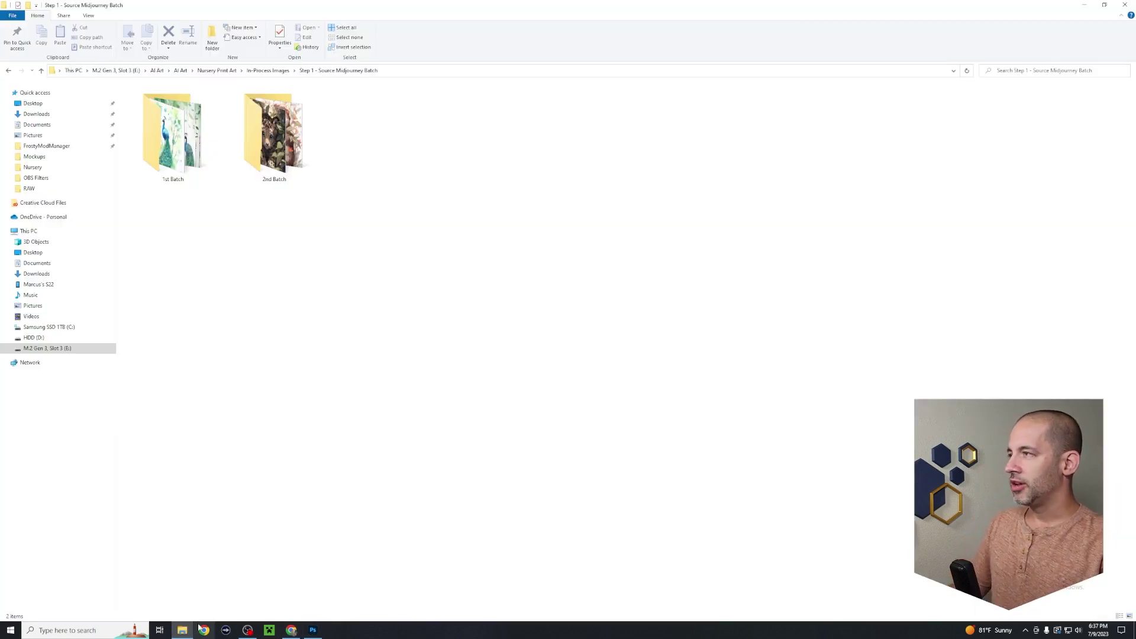
# Step: Confirm the Example Corrections folder under In-Process Images is empty, then return to Photoshop
pyautogui.click(273, 71)
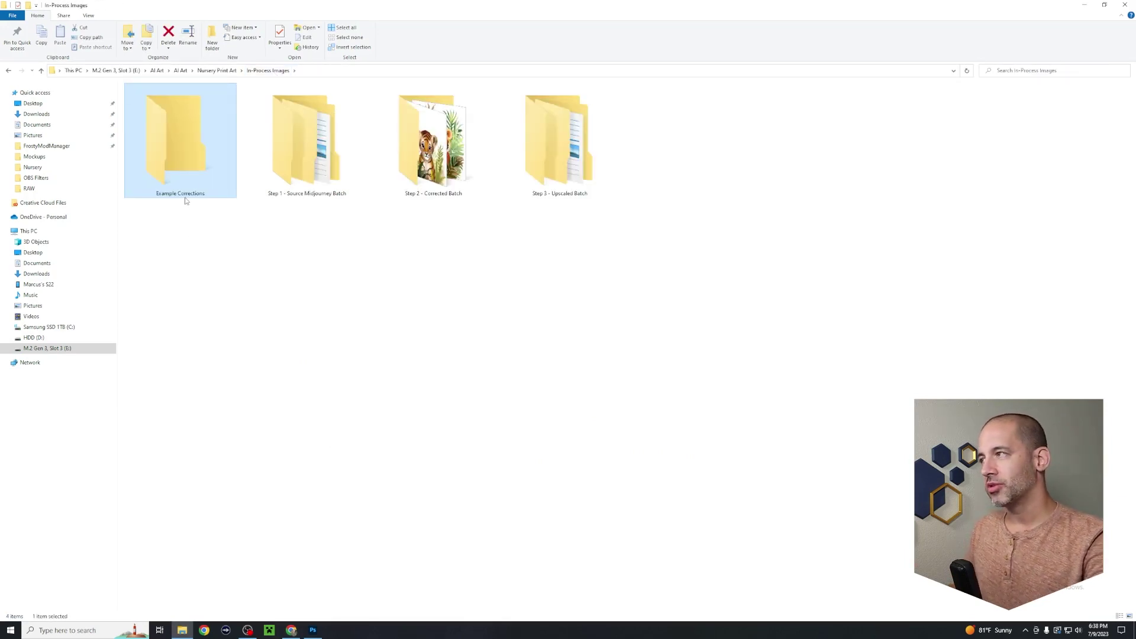
pyautogui.doubleClick(185, 137)
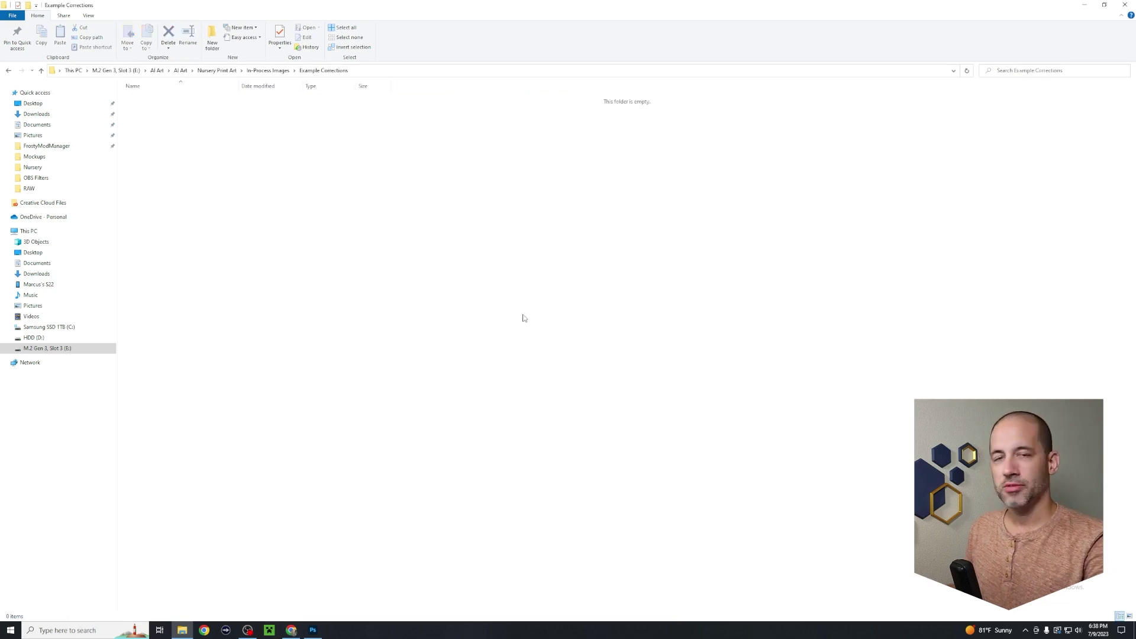
pyautogui.hotkey('alt', 'Tab')
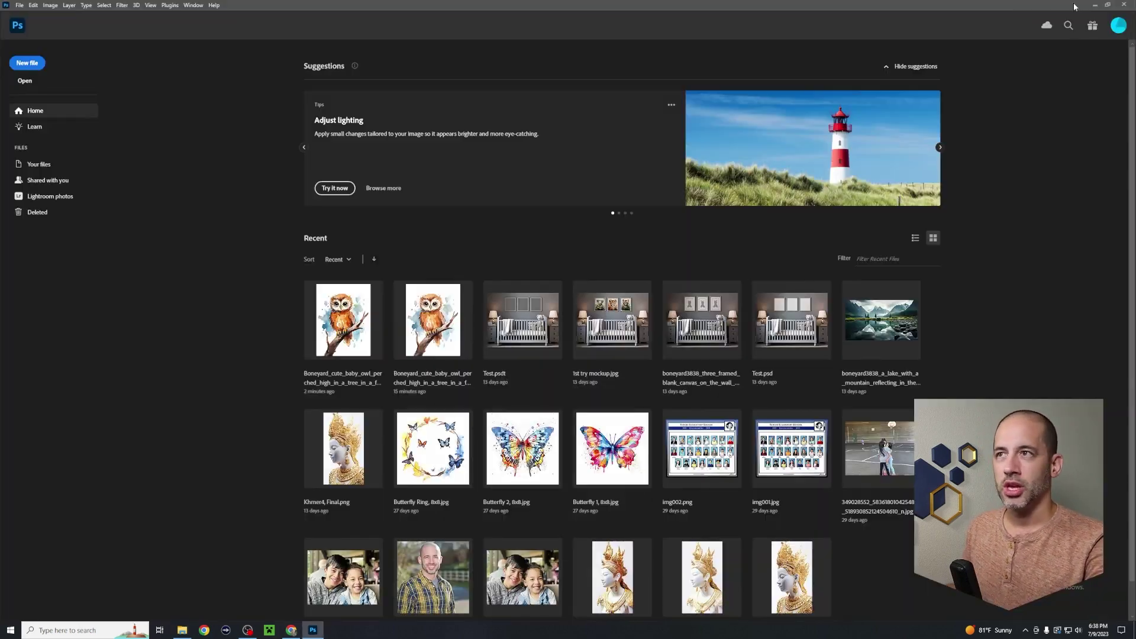
# Step: Open the Batch dialog and choose the Watercolor Corrections action
pyautogui.click(20, 6)
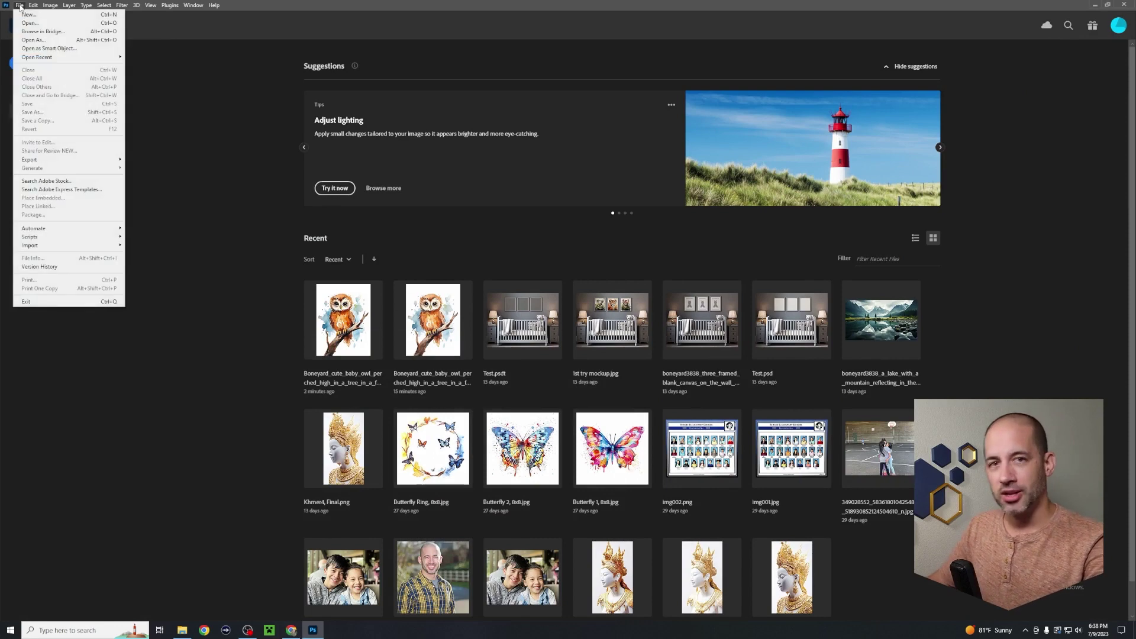
pyautogui.moveTo(40, 231)
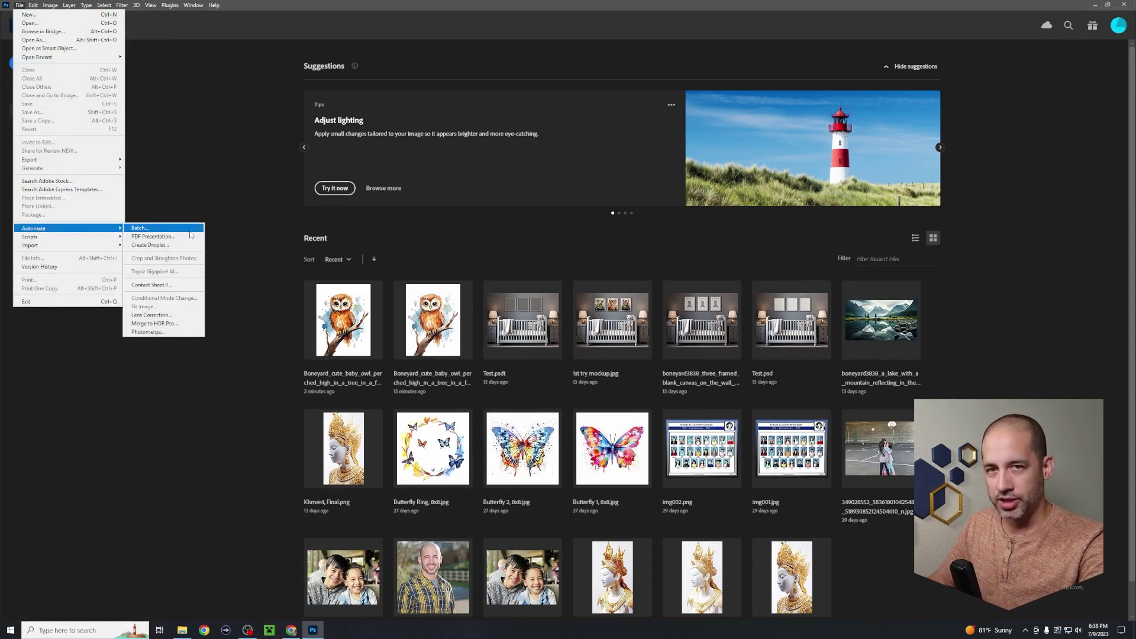
pyautogui.click(190, 230)
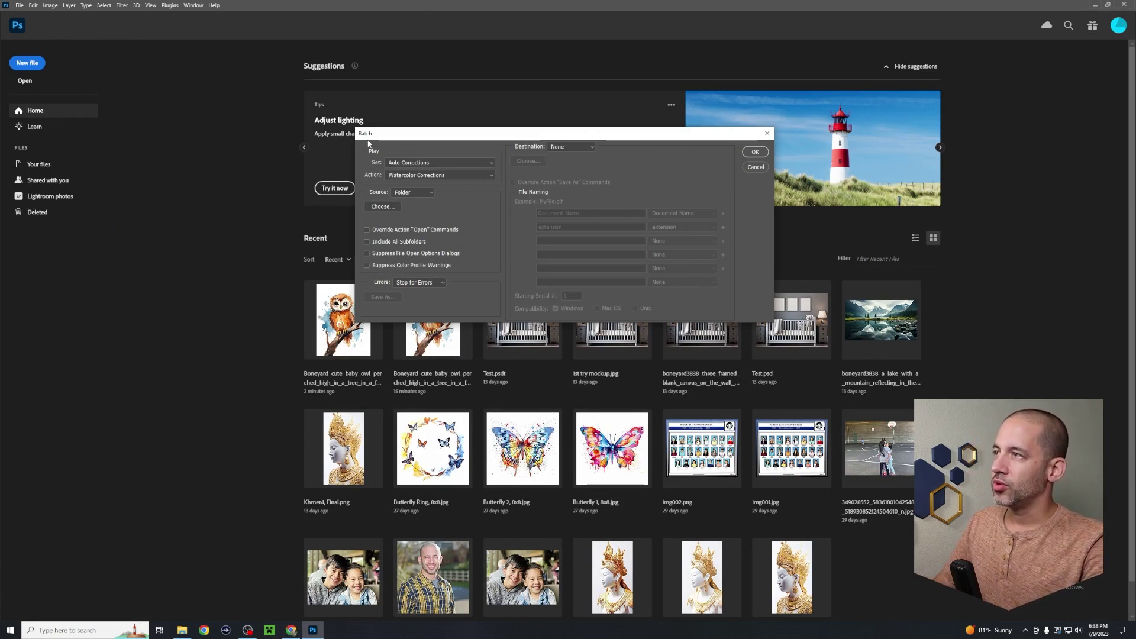
pyautogui.click(393, 175)
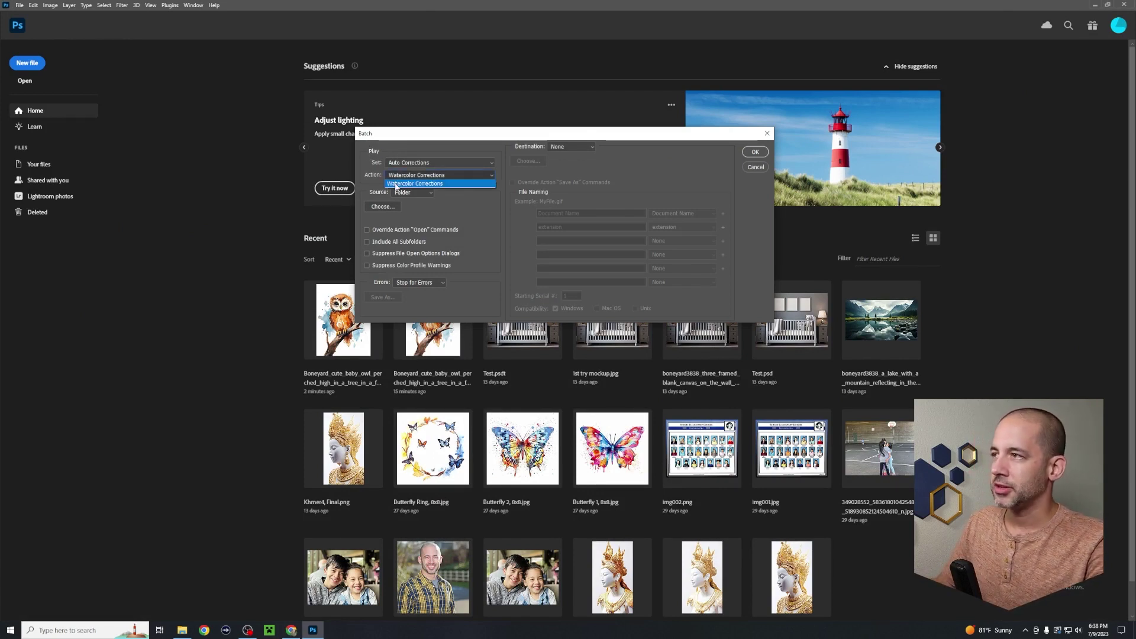
pyautogui.click(451, 184)
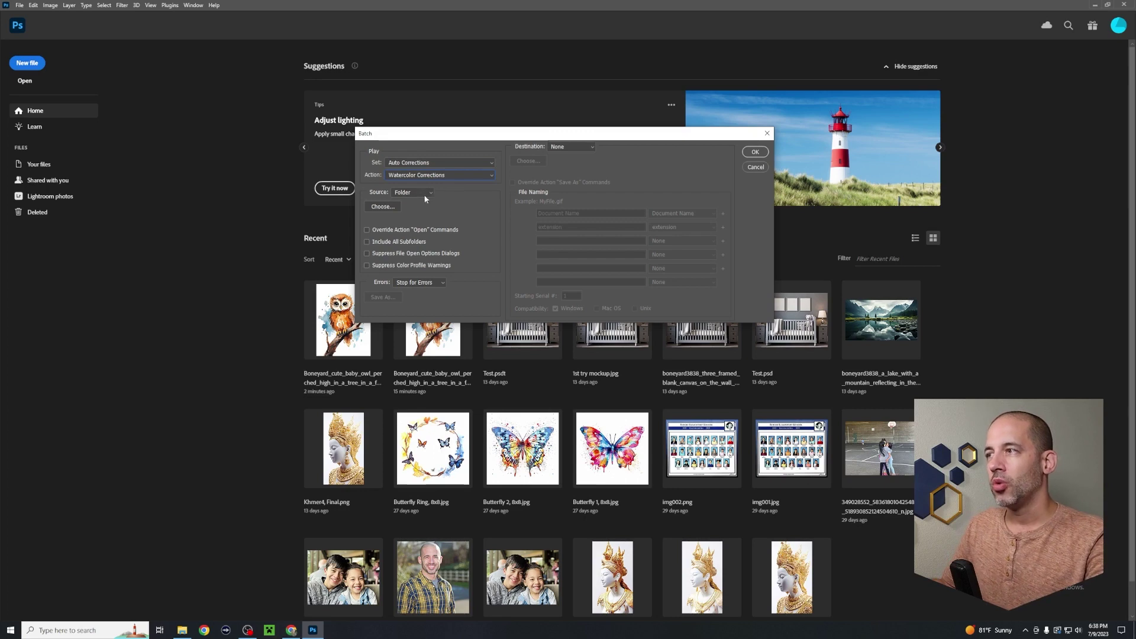
# Step: Set the batch source to Folder and choose the 1st Batch folder
pyautogui.click(428, 194)
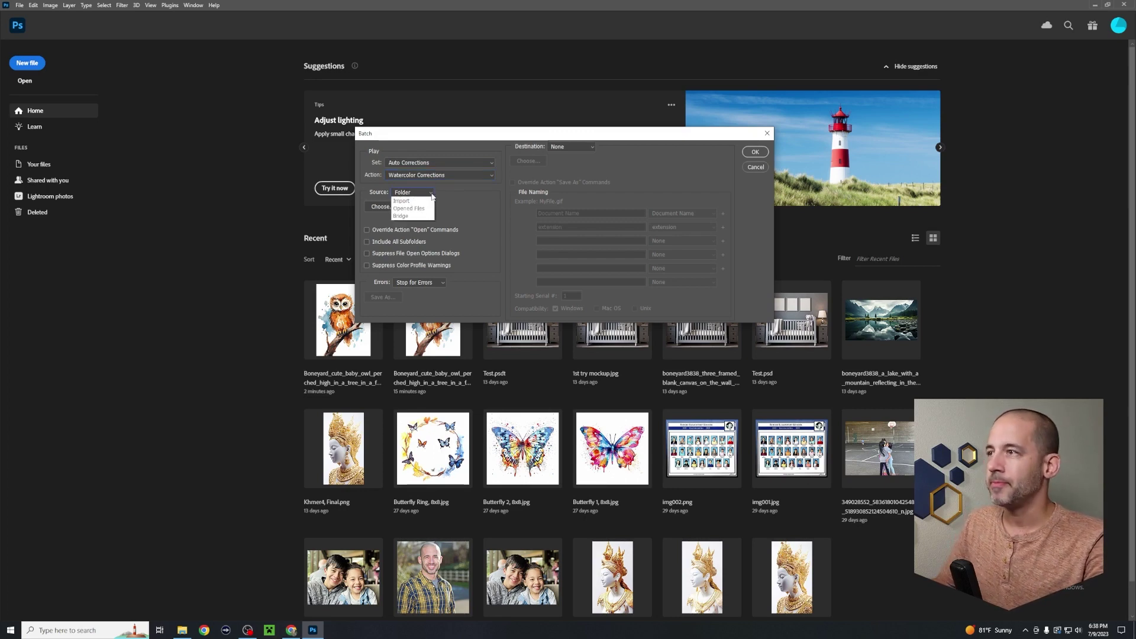
pyautogui.click(408, 201)
pyautogui.click(390, 207)
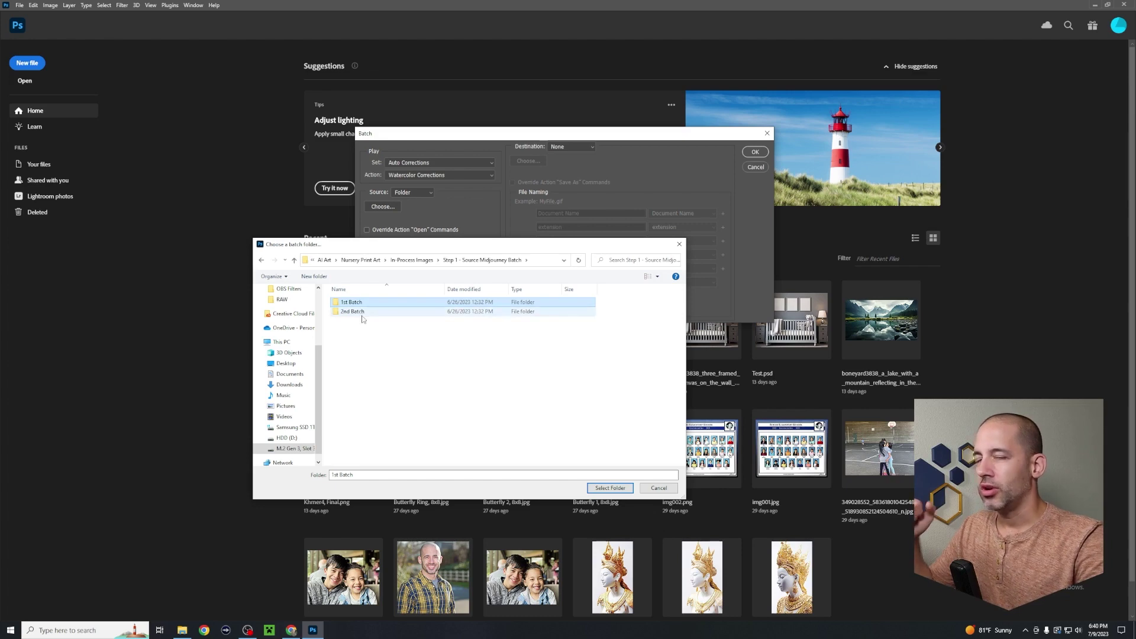
pyautogui.click(611, 489)
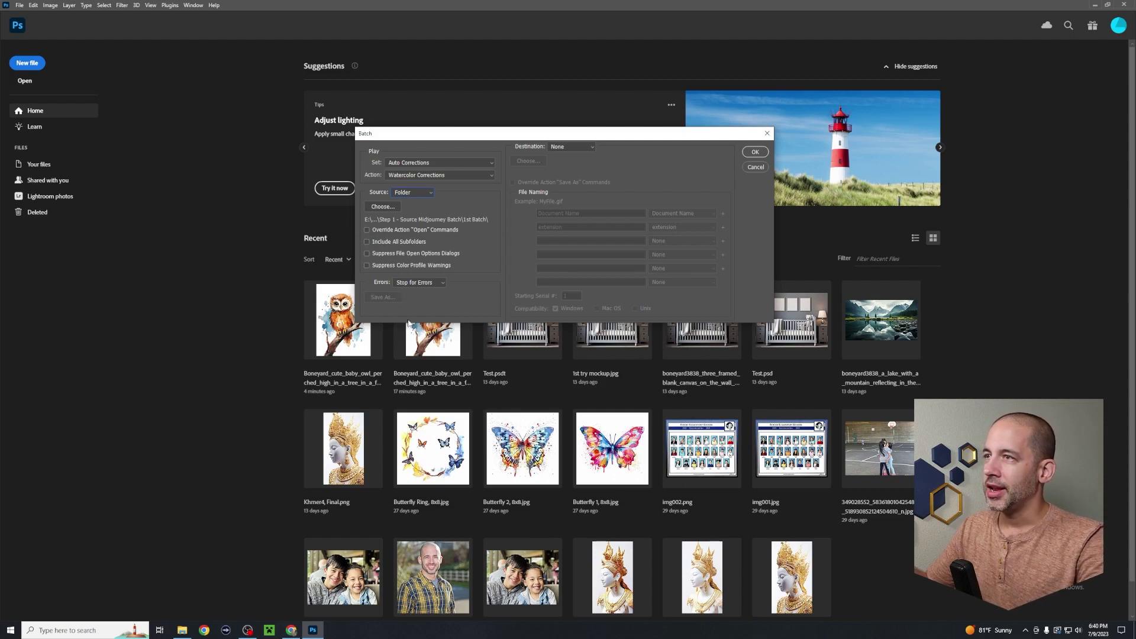
# Step: Set the batch destination to Folder, choosing Example Corrections
pyautogui.click(556, 147)
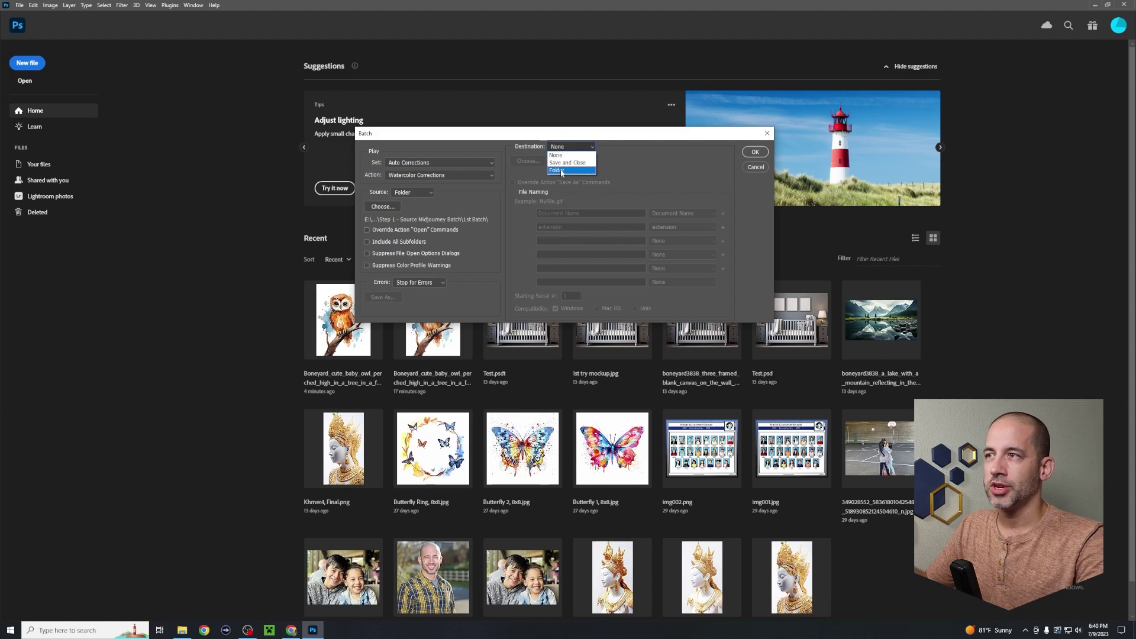
pyautogui.click(561, 171)
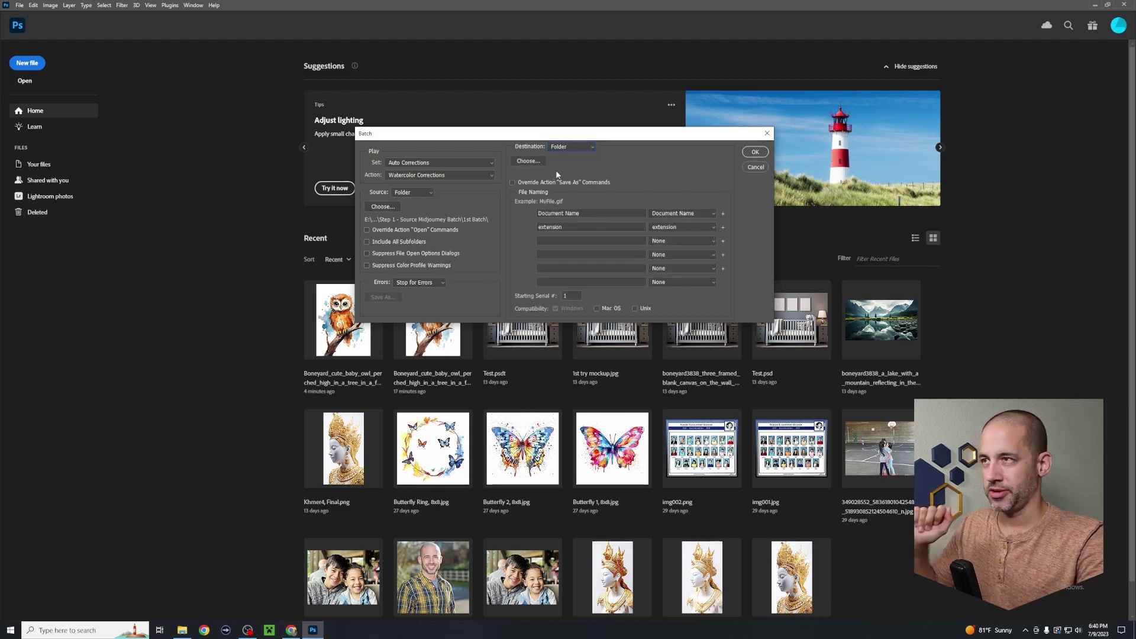
pyautogui.click(528, 161)
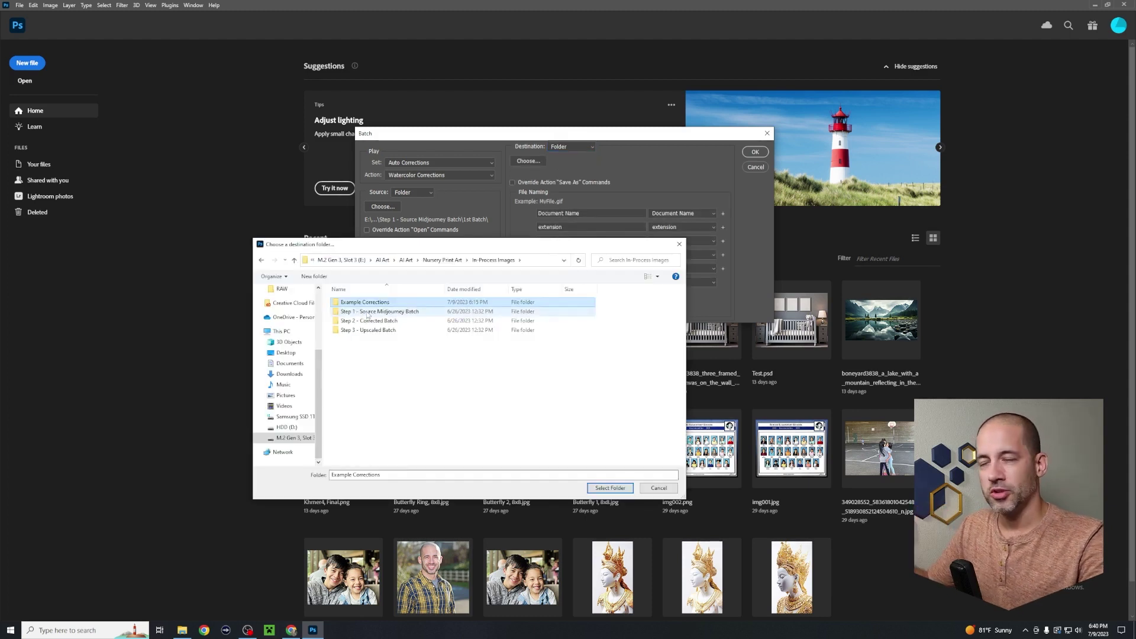
pyautogui.click(604, 489)
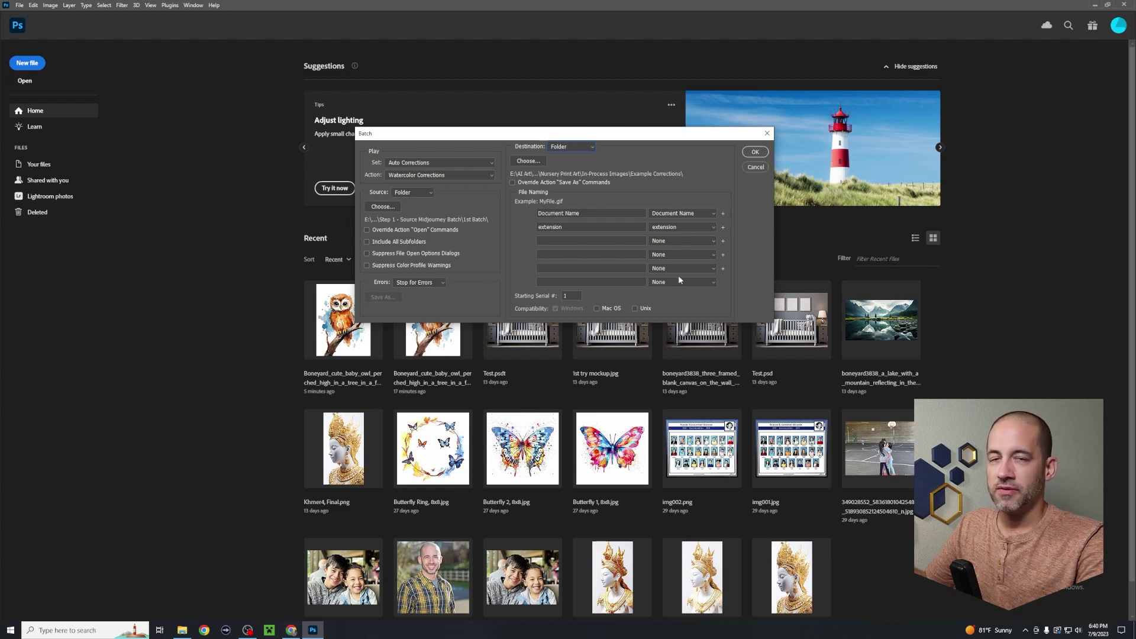
# Step: Name files Document Name + 3 Digit Serial Number (from 001) + extension, and run the batch
pyautogui.click(673, 227)
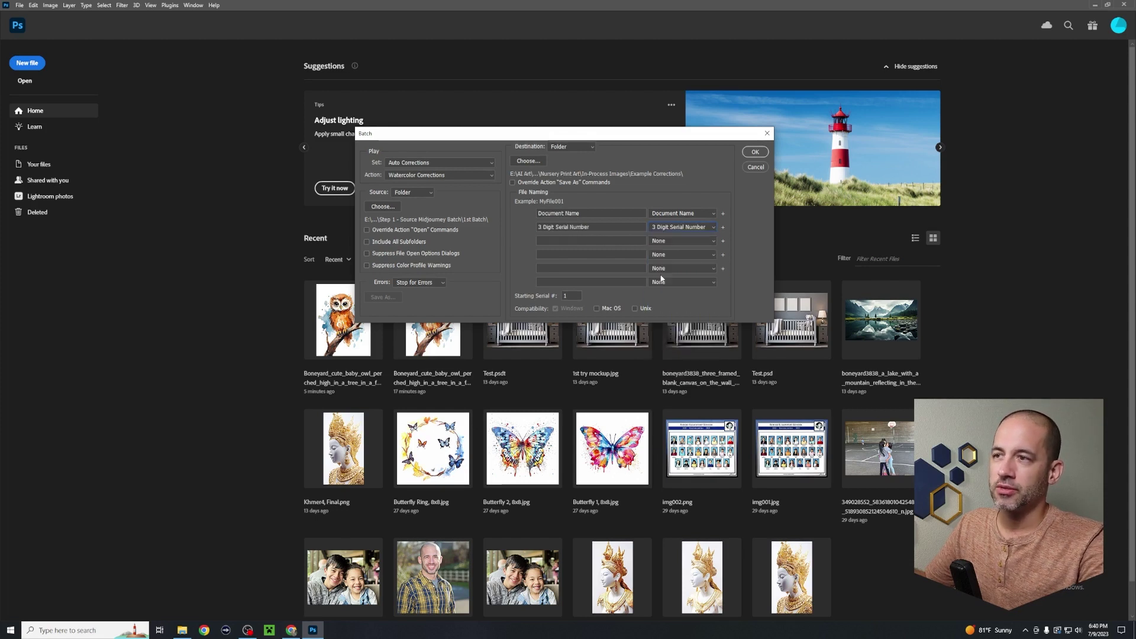
pyautogui.click(663, 274)
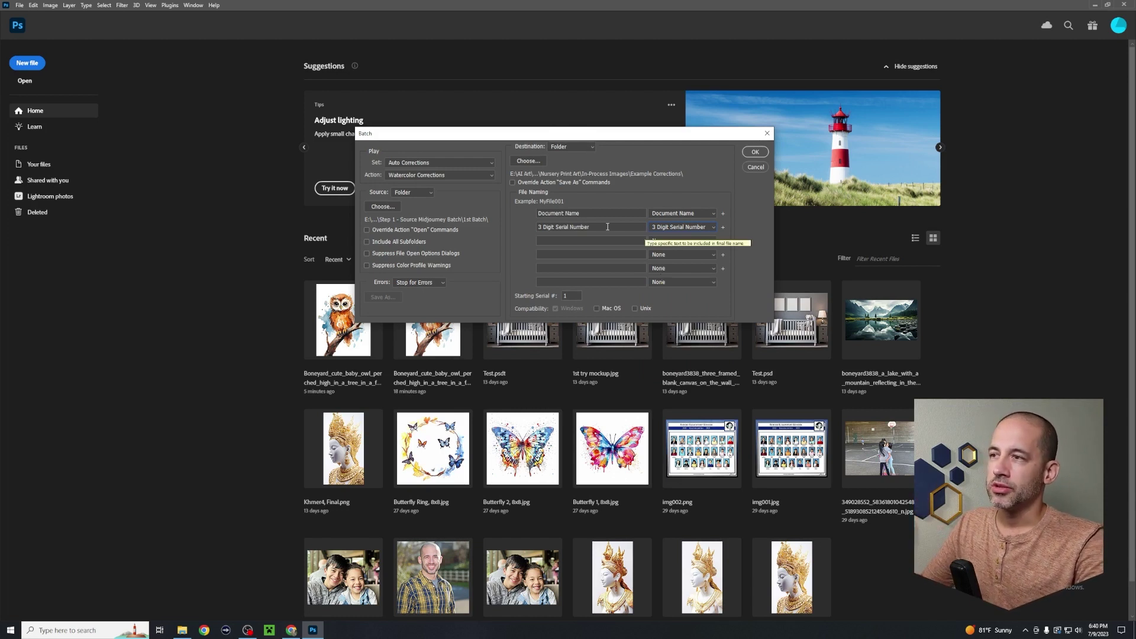
pyautogui.doubleClick(576, 298)
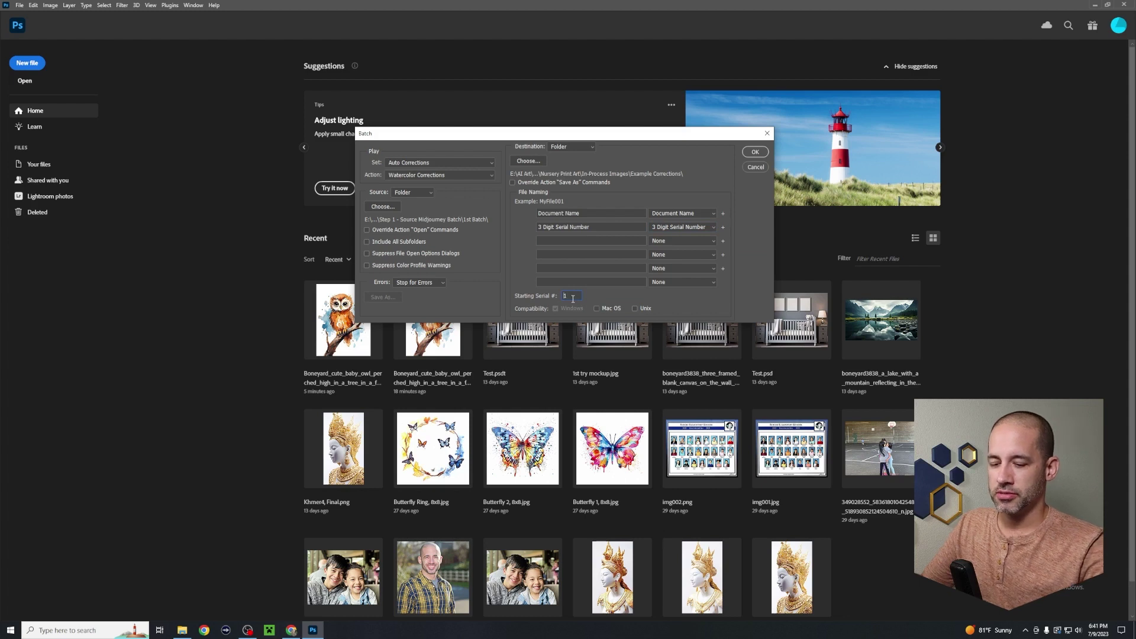
pyautogui.write('001')
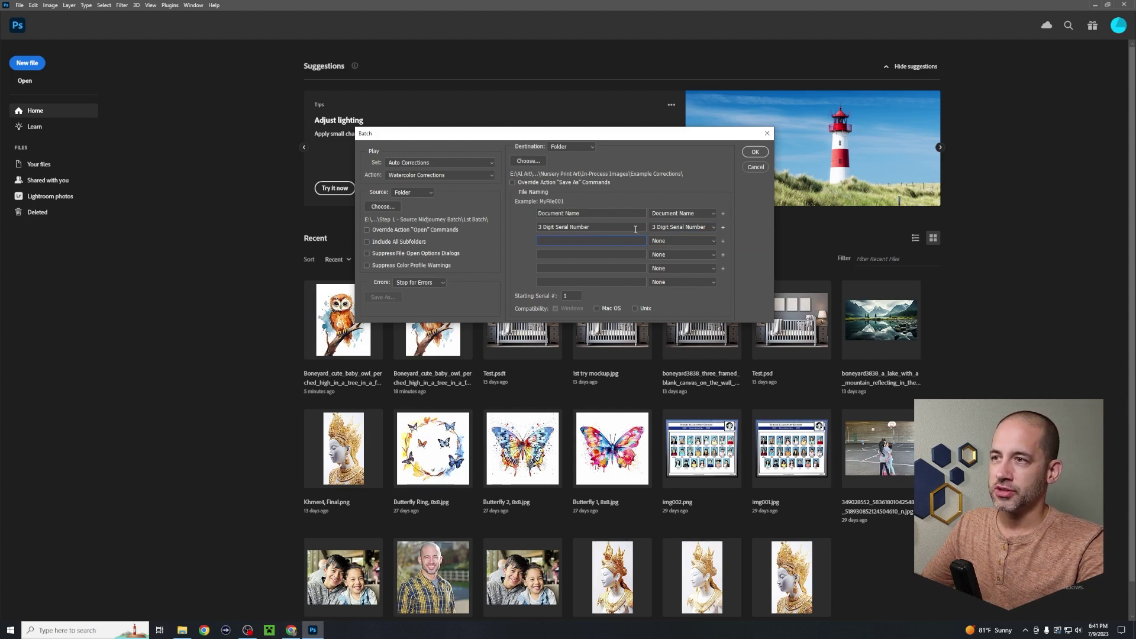
pyautogui.click(674, 247)
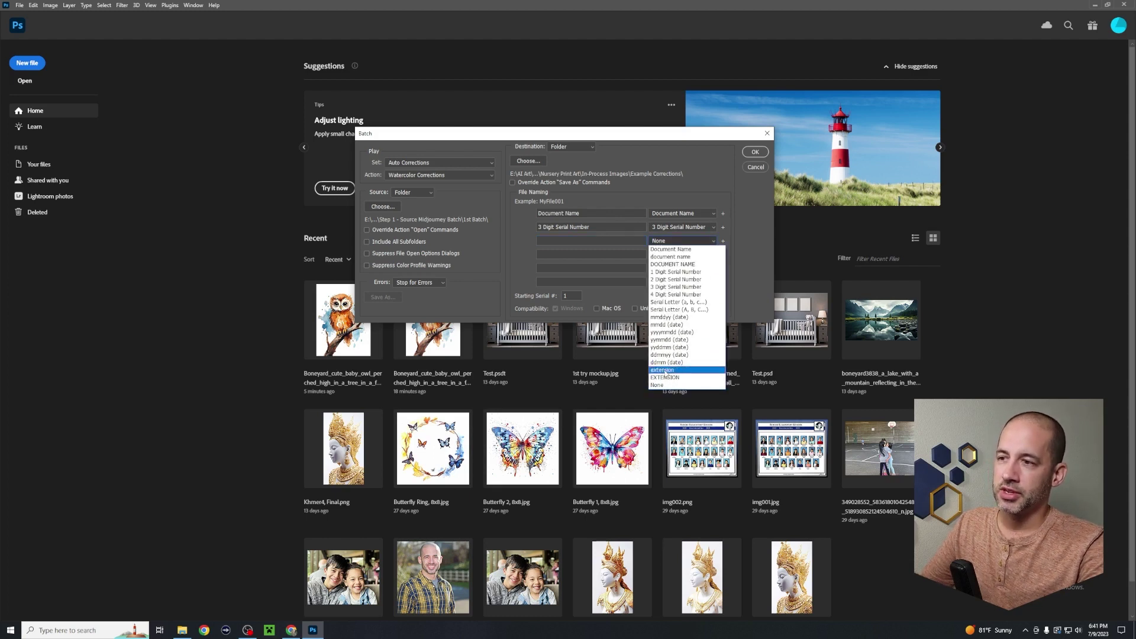
pyautogui.click(665, 370)
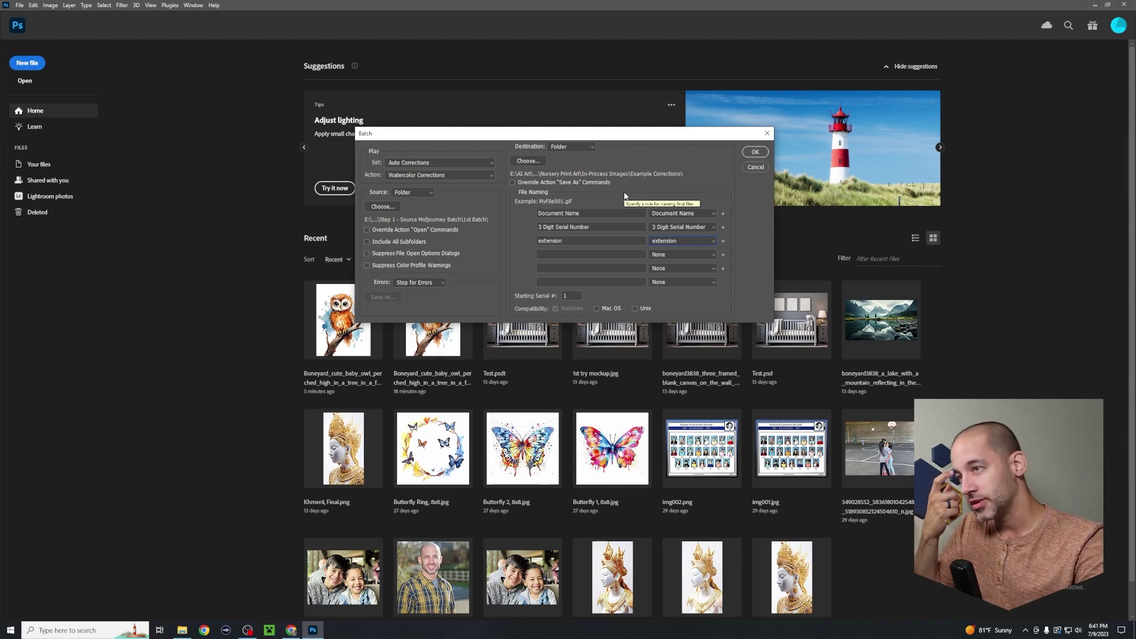
pyautogui.click(755, 153)
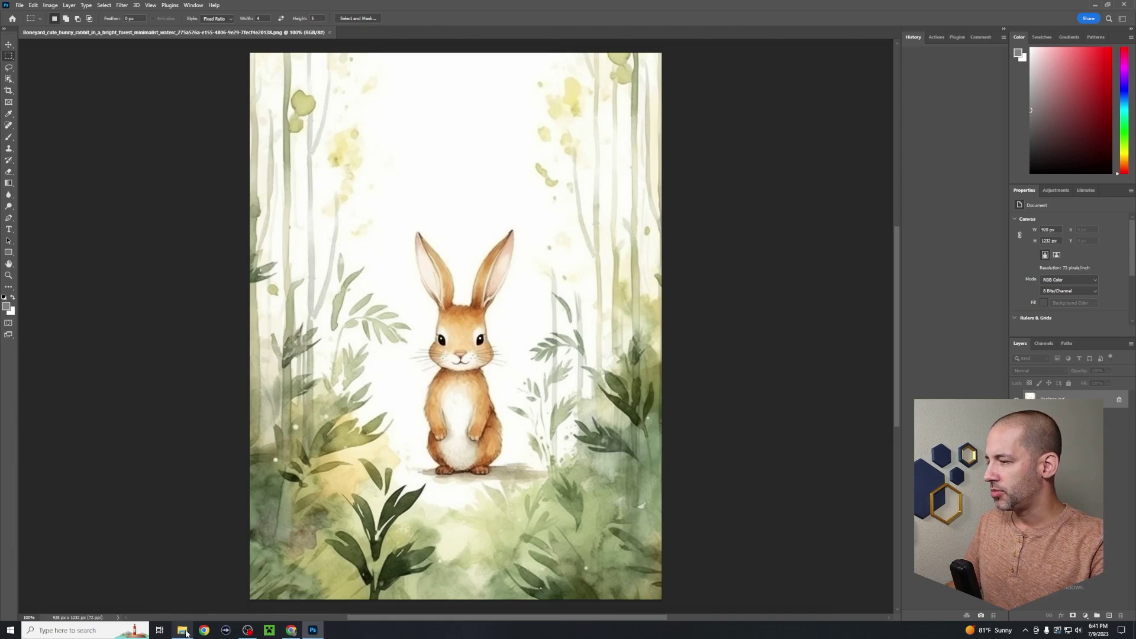
# Step: Show the 114 corrected images in Example Corrections as large icons and open a bunny image
pyautogui.click(184, 631)
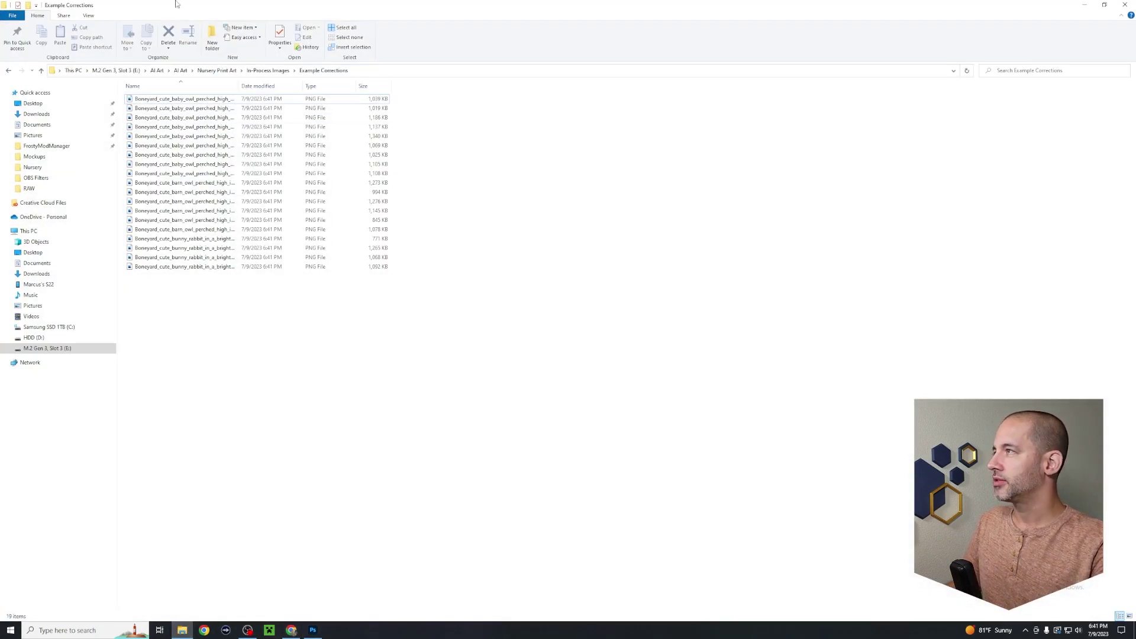
pyautogui.click(88, 16)
pyautogui.click(146, 28)
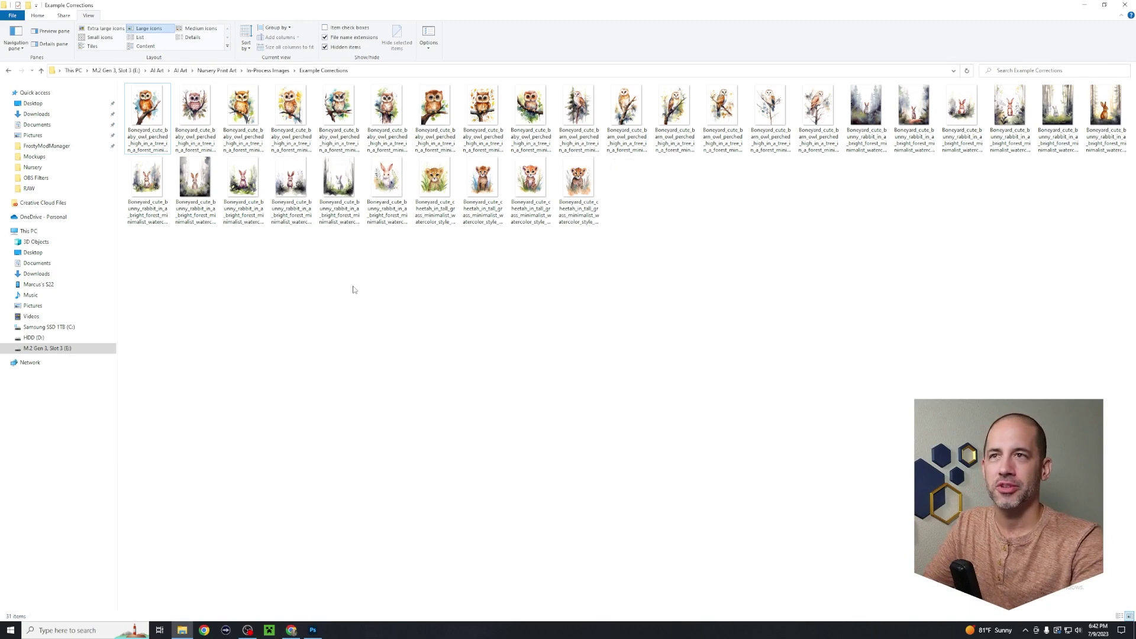
pyautogui.keyDown('ctrl'); pyautogui.scroll(5, 342, 260); pyautogui.keyUp('ctrl')
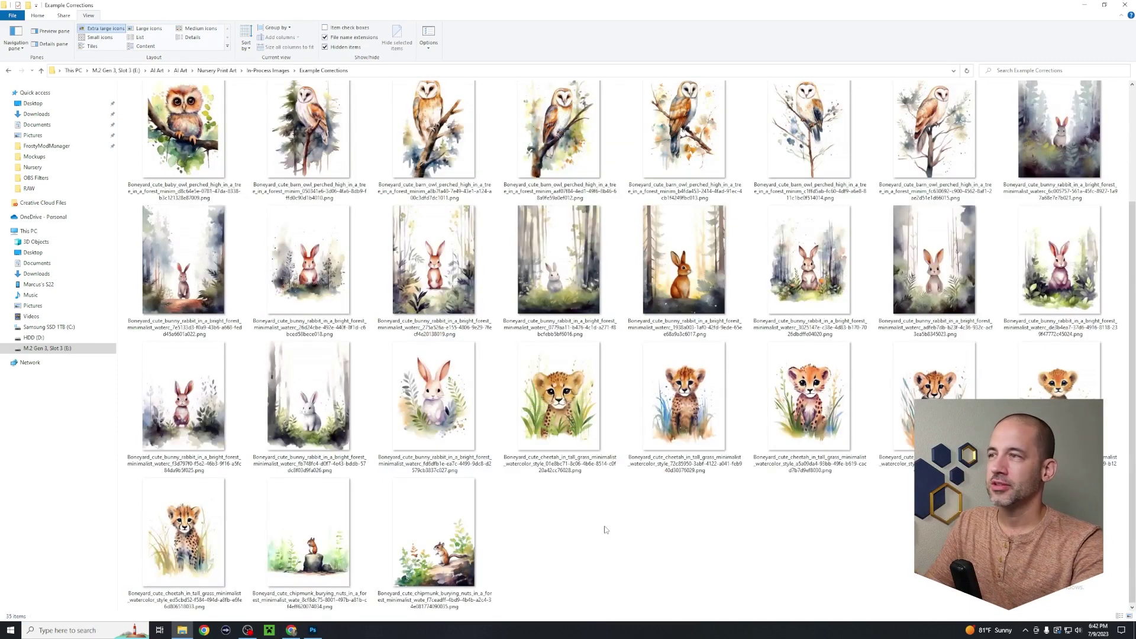
pyautogui.keyDown('ctrl'); pyautogui.scroll(-2, 607, 526); pyautogui.keyUp('ctrl')
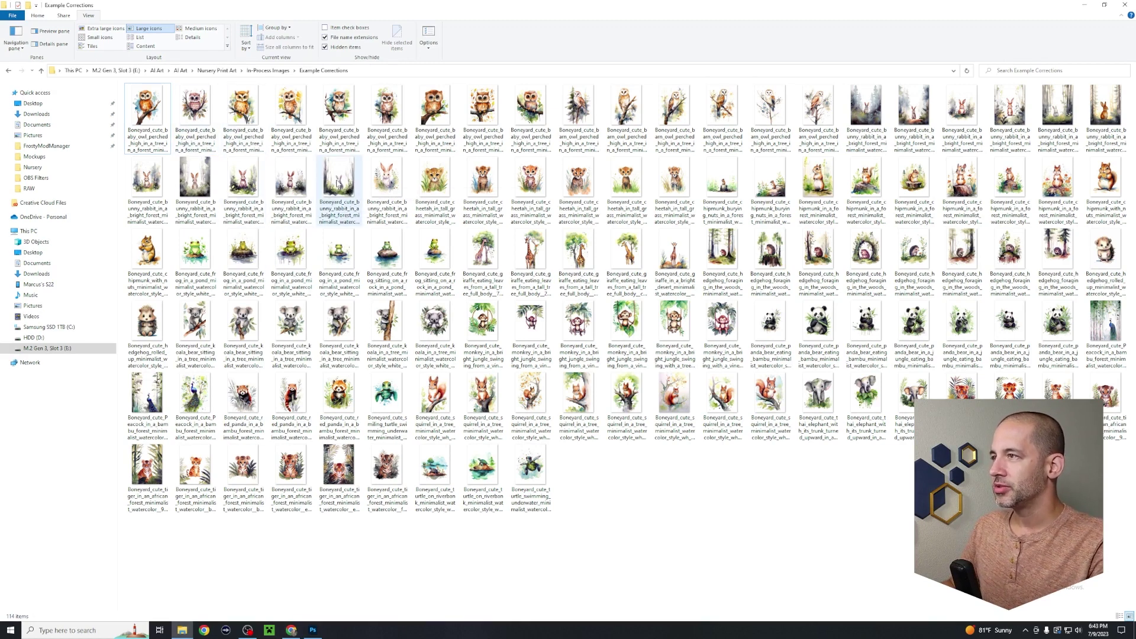
pyautogui.doubleClick(386, 181)
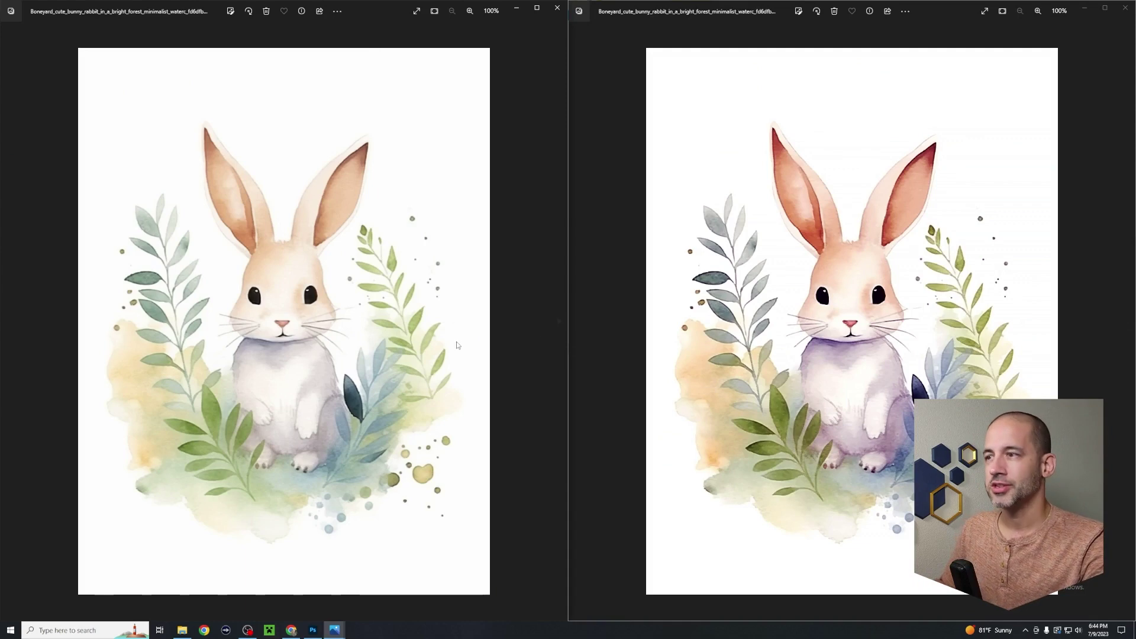
# Step: Step both side-by-side Photos viewers through three successive cheetah images
pyautogui.click(559, 323)
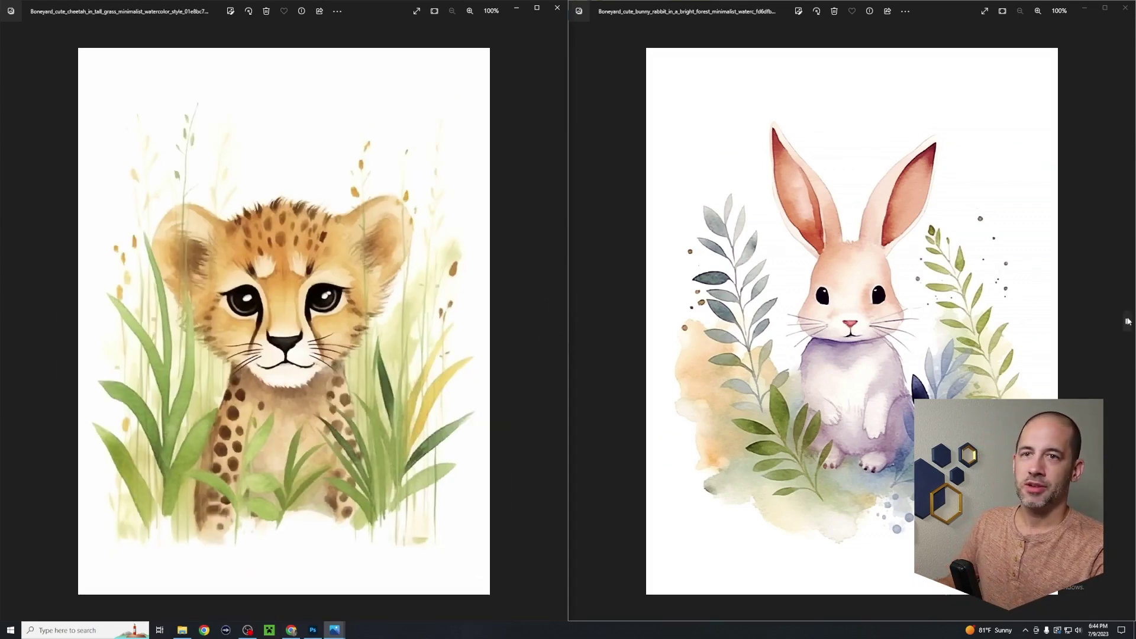
pyautogui.click(1127, 322)
pyautogui.click(561, 321)
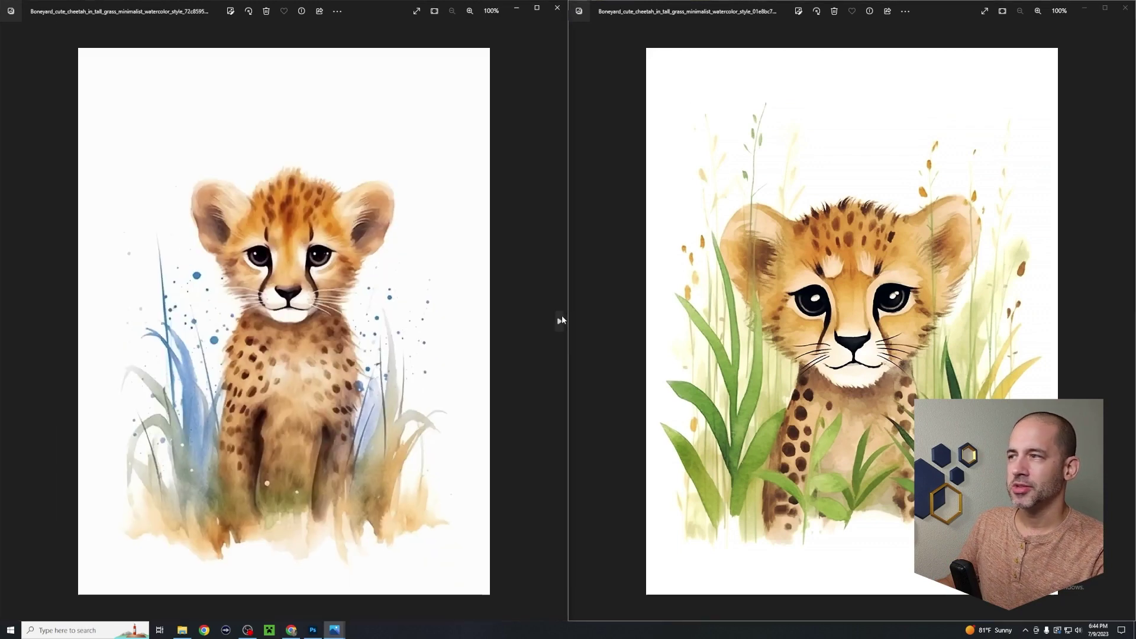
pyautogui.click(1128, 319)
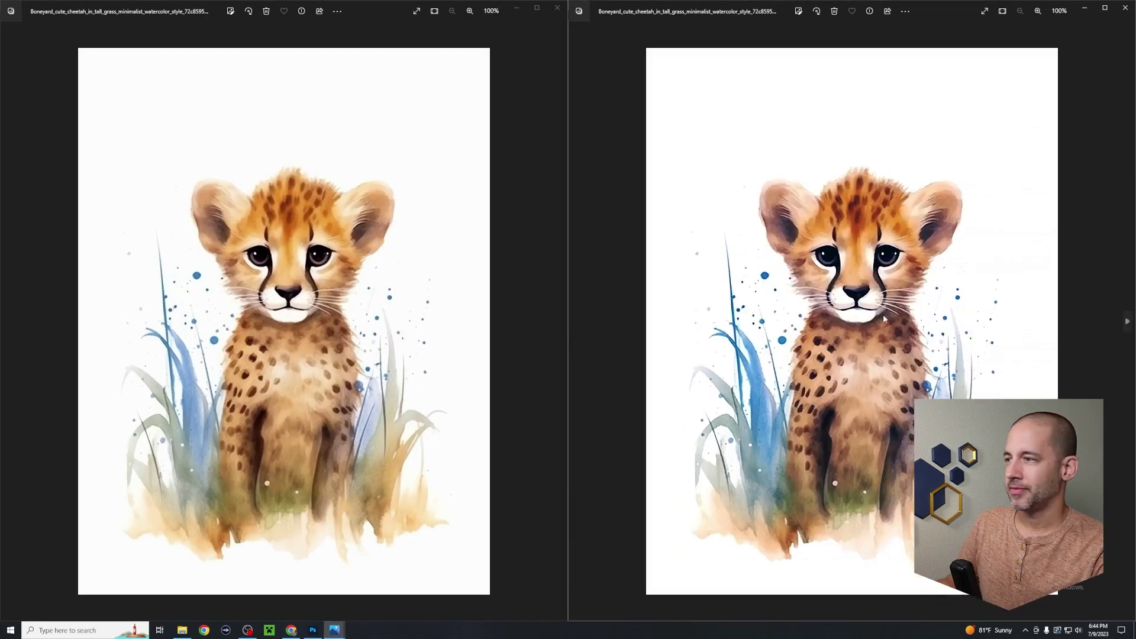
pyautogui.click(559, 322)
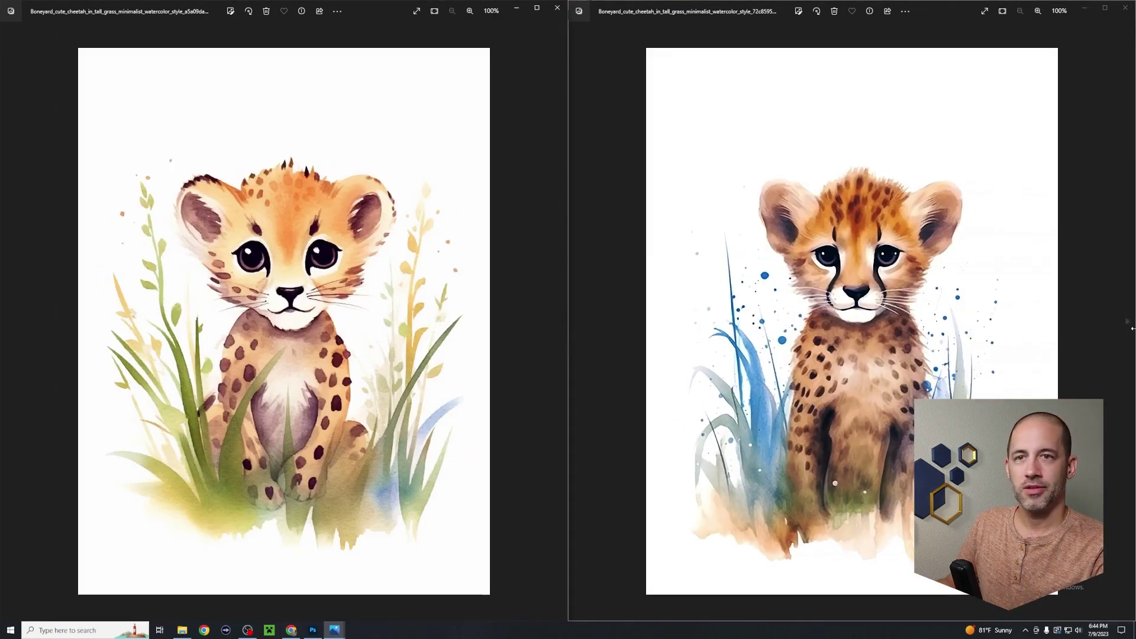
pyautogui.click(1130, 323)
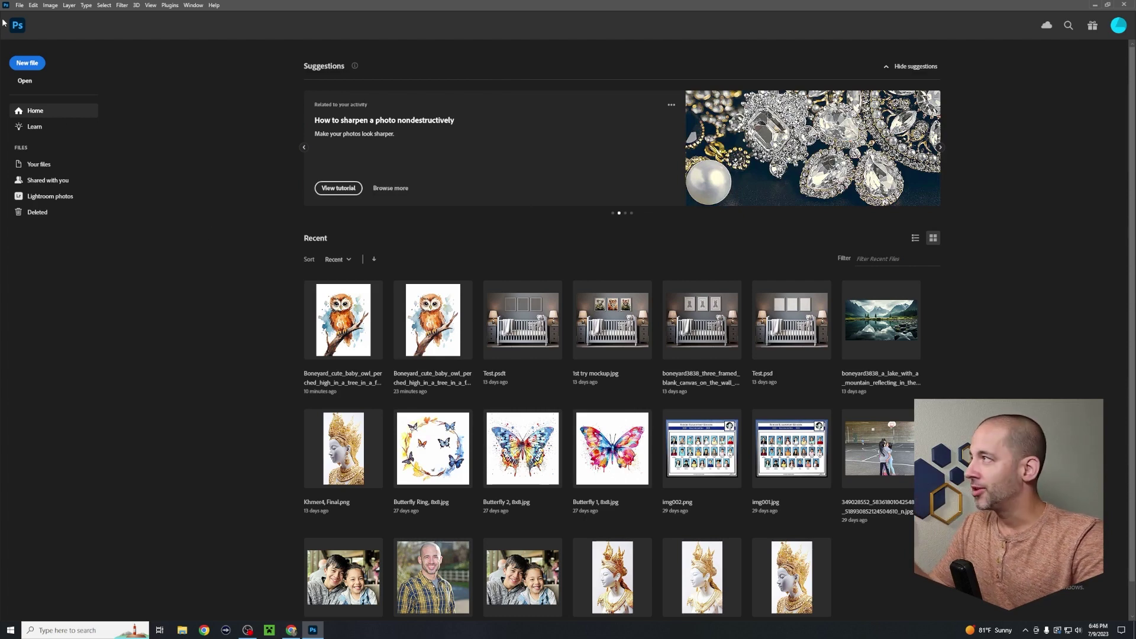
# Step: Open the Batch dialog and set the source folder to 2nd Batch
pyautogui.click(19, 5)
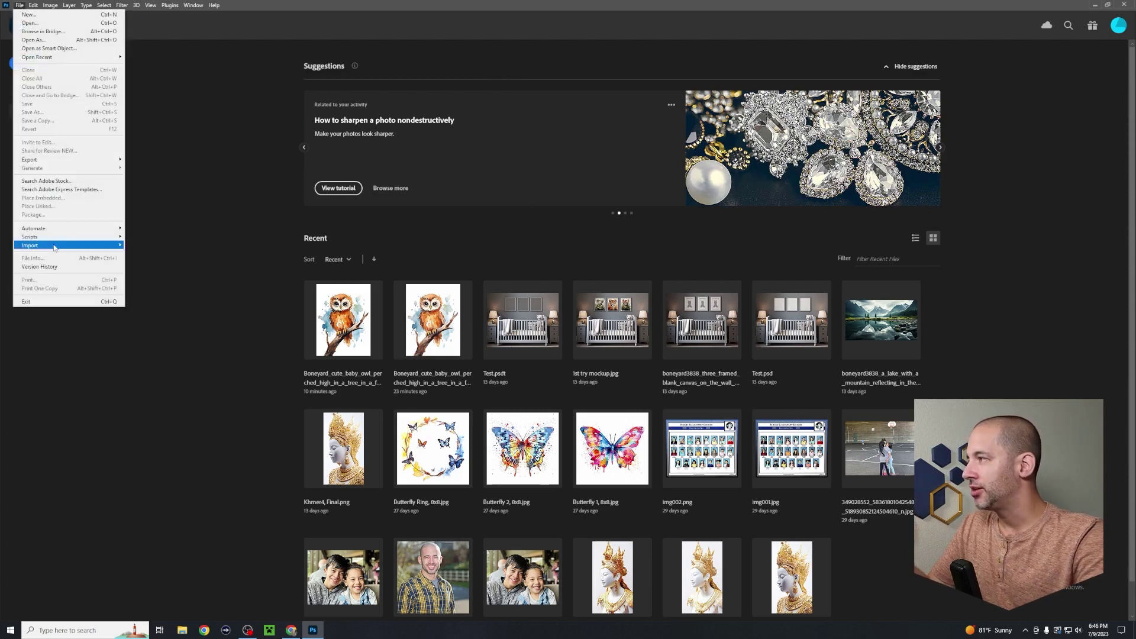
pyautogui.moveTo(71, 228)
pyautogui.click(153, 231)
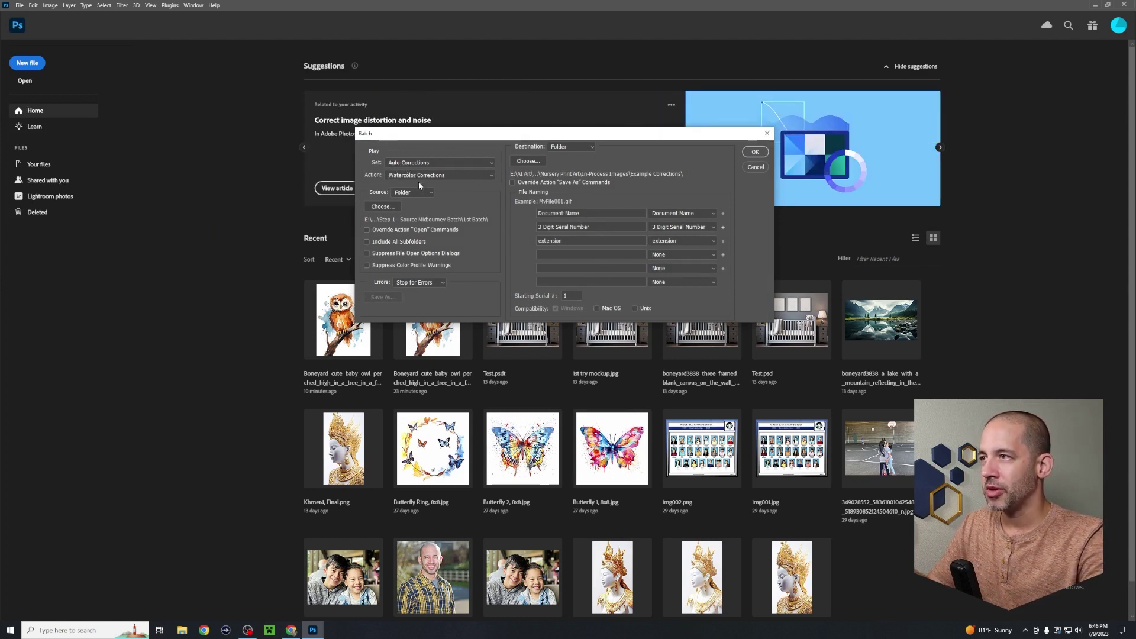
pyautogui.click(431, 193)
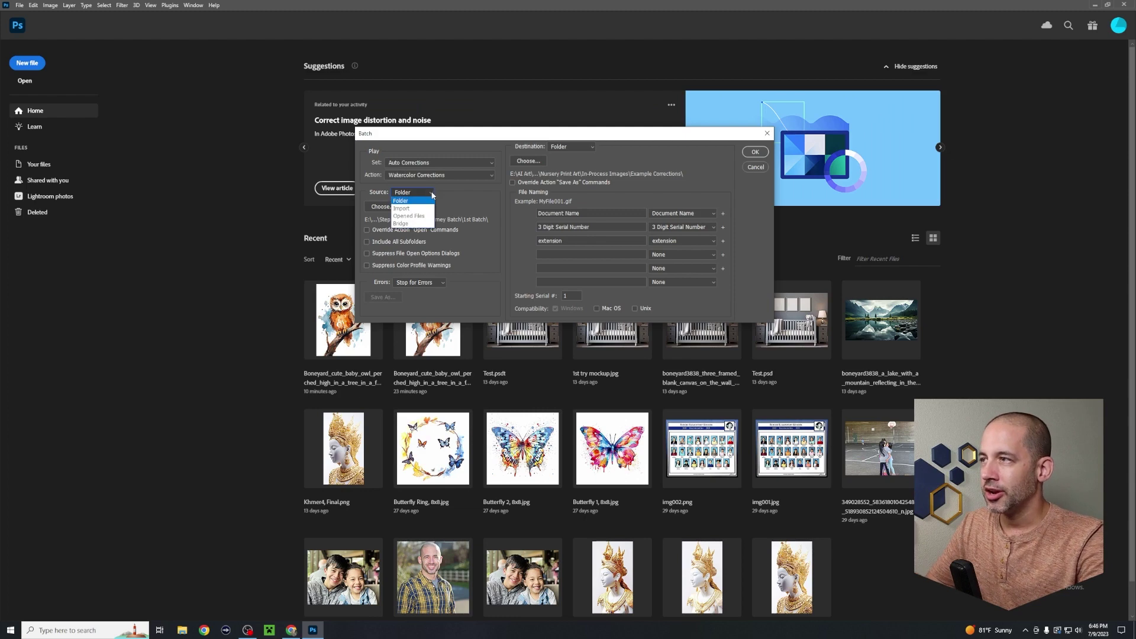
pyautogui.click(415, 199)
pyautogui.click(384, 206)
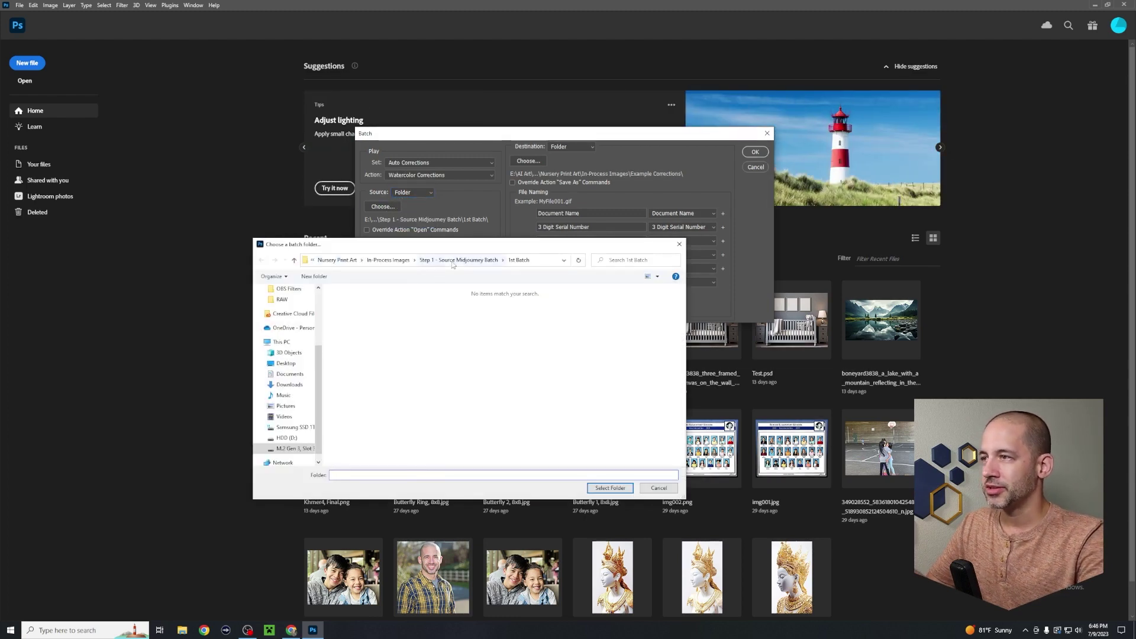
pyautogui.click(453, 263)
pyautogui.doubleClick(354, 315)
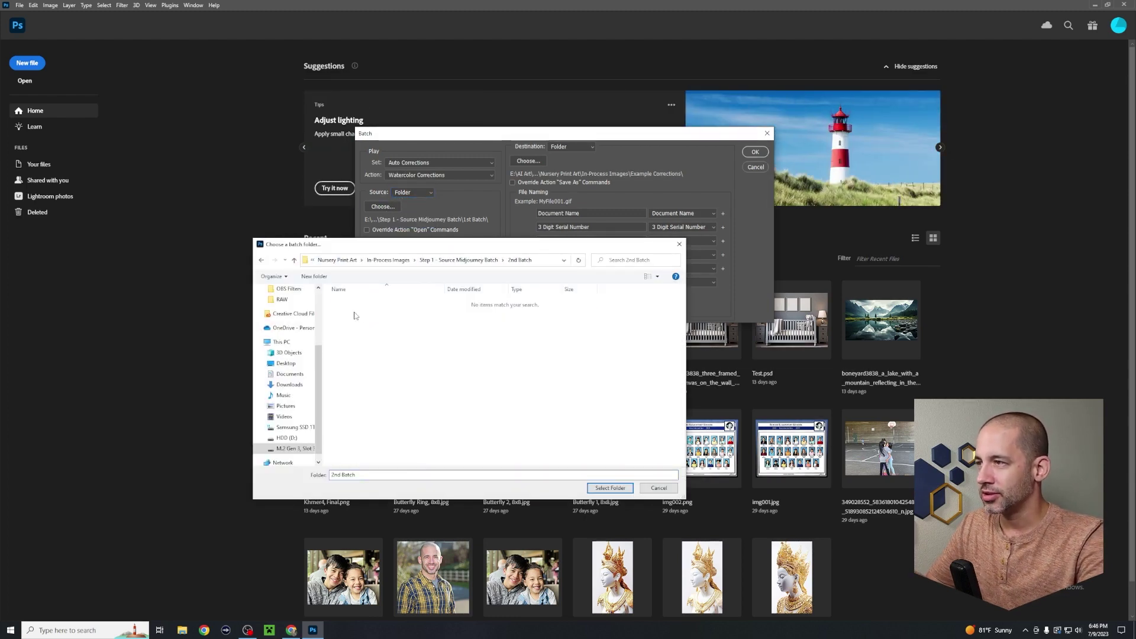
pyautogui.click(612, 488)
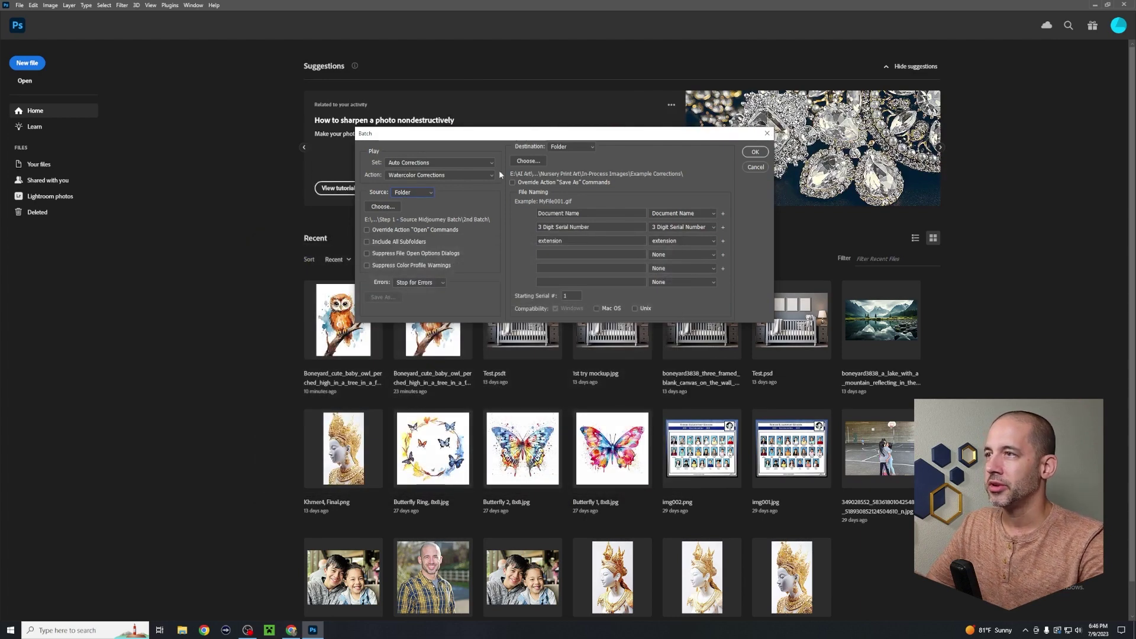
# Step: Set the destination folder to Example Corrections and run the batch
pyautogui.click(567, 149)
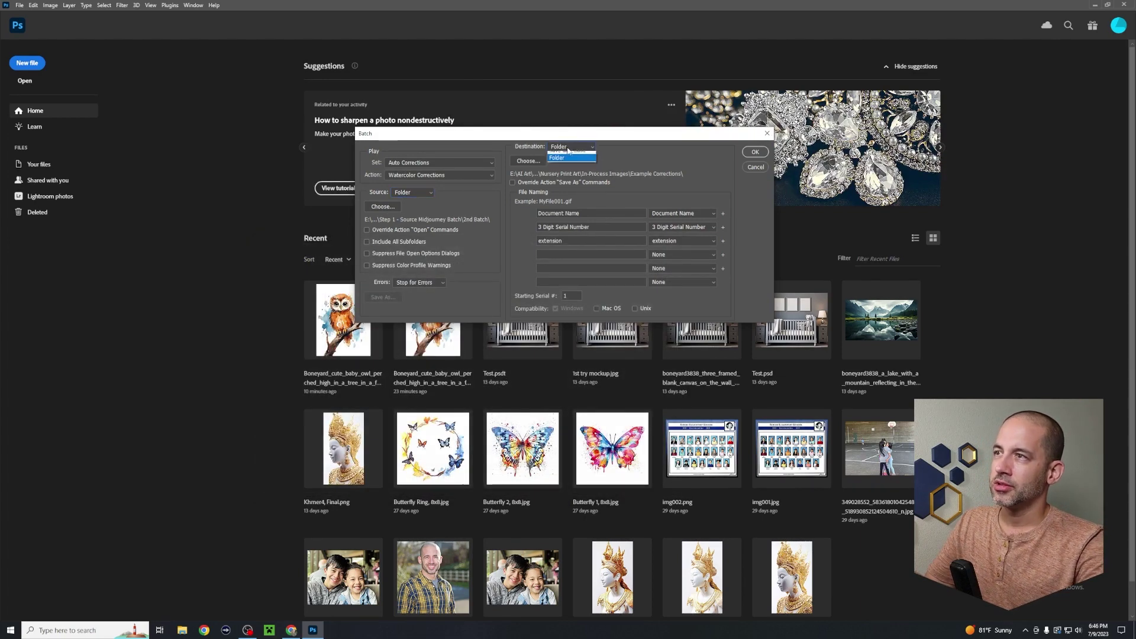
pyautogui.click(559, 170)
pyautogui.click(532, 162)
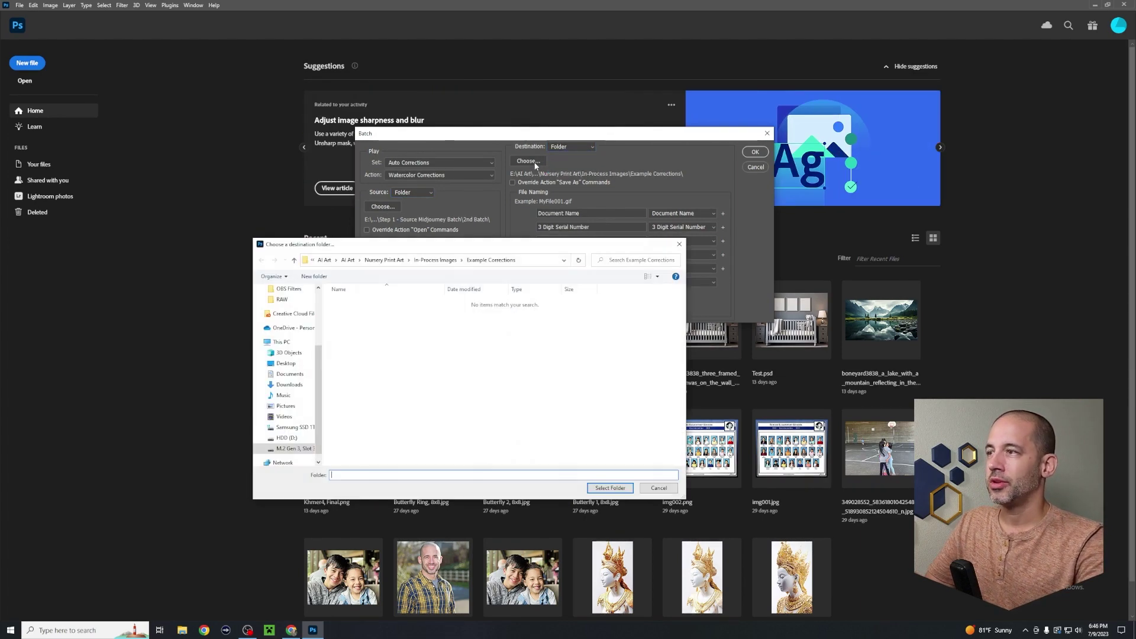
pyautogui.click(435, 259)
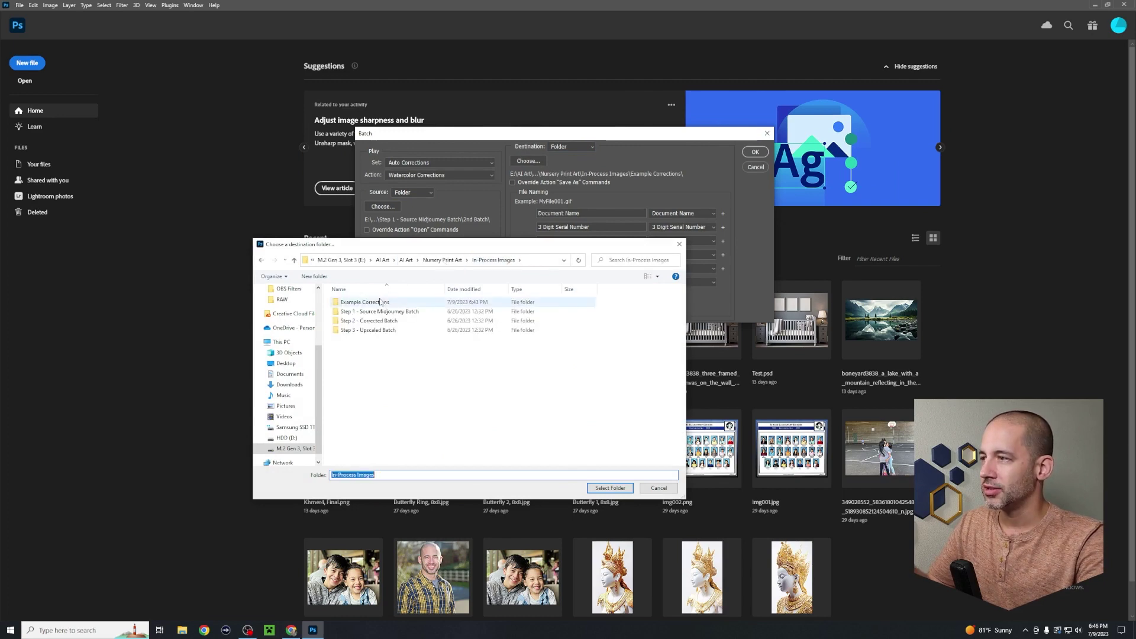
pyautogui.click(380, 302)
pyautogui.click(611, 490)
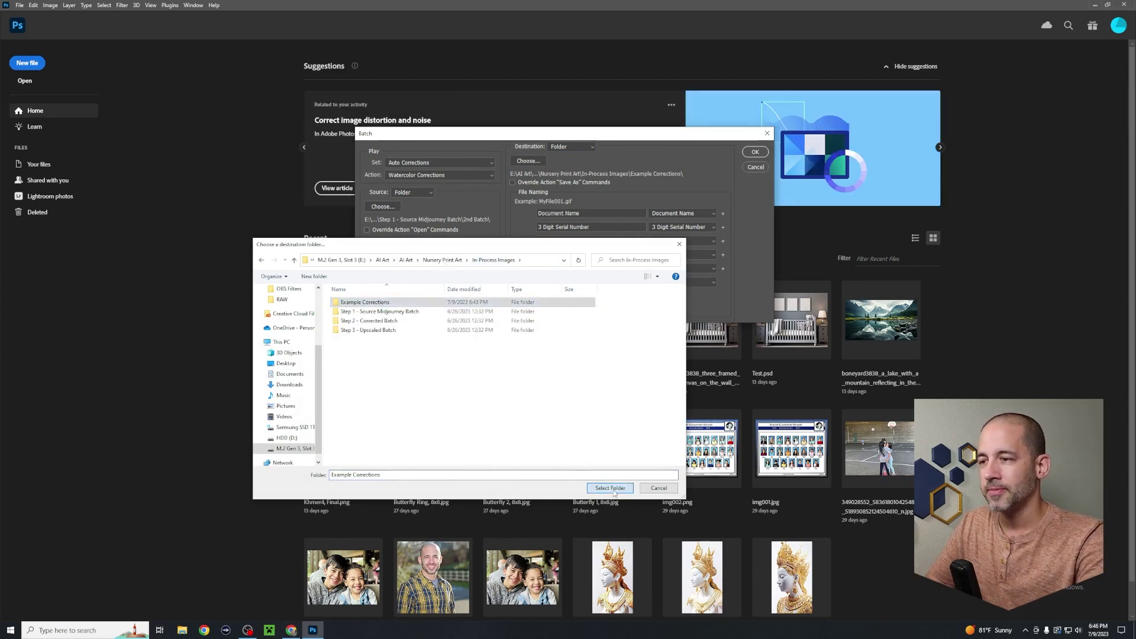
pyautogui.click(754, 151)
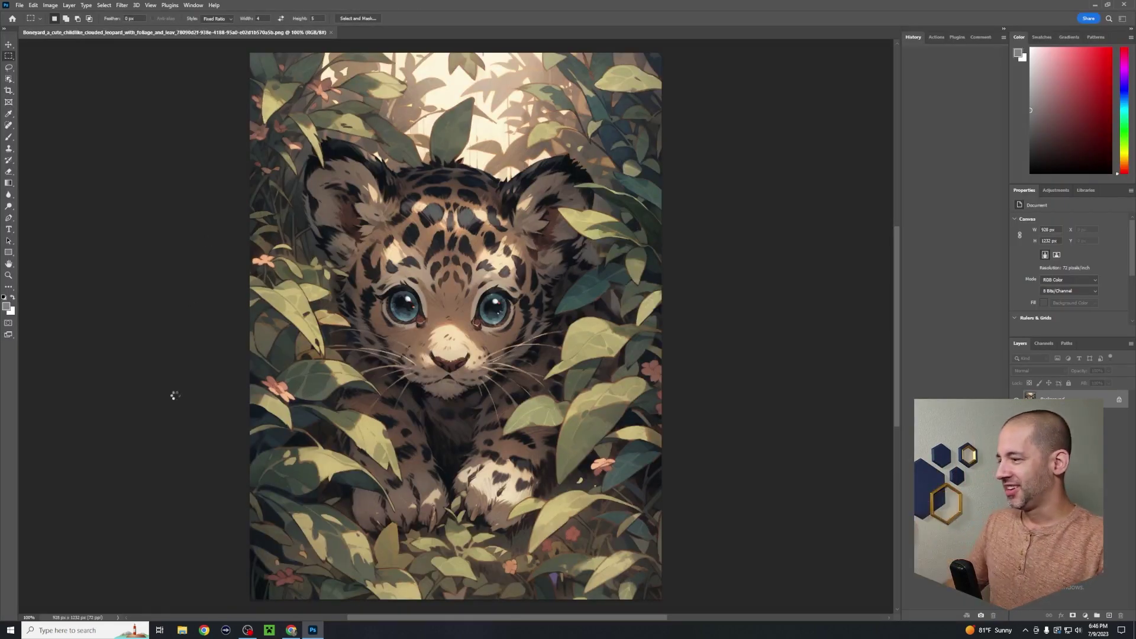
# Step: Open a corrected fox in Photos snapped right, the folder snapped left, then open another fox
pyautogui.click(182, 629)
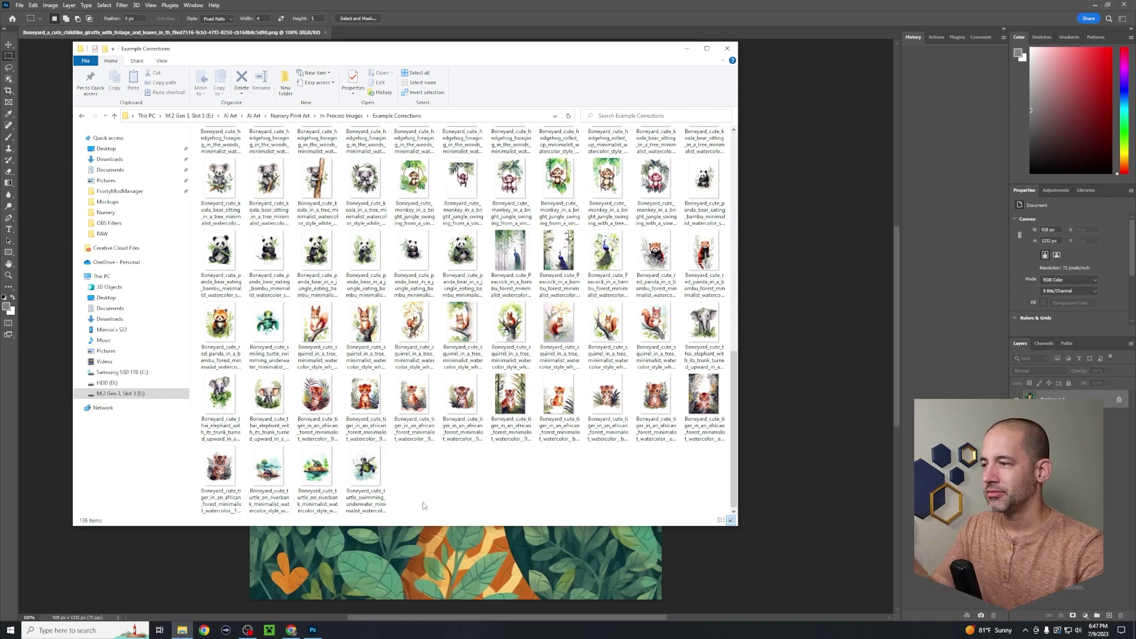
pyautogui.scroll(10, 296, 206)
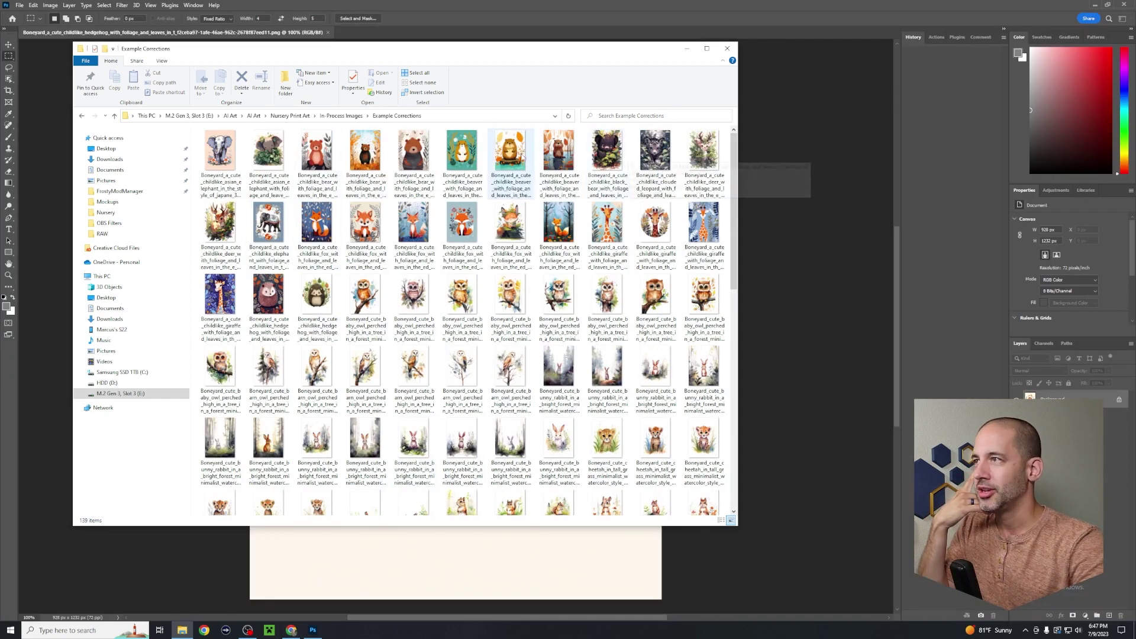
pyautogui.doubleClick(394, 261)
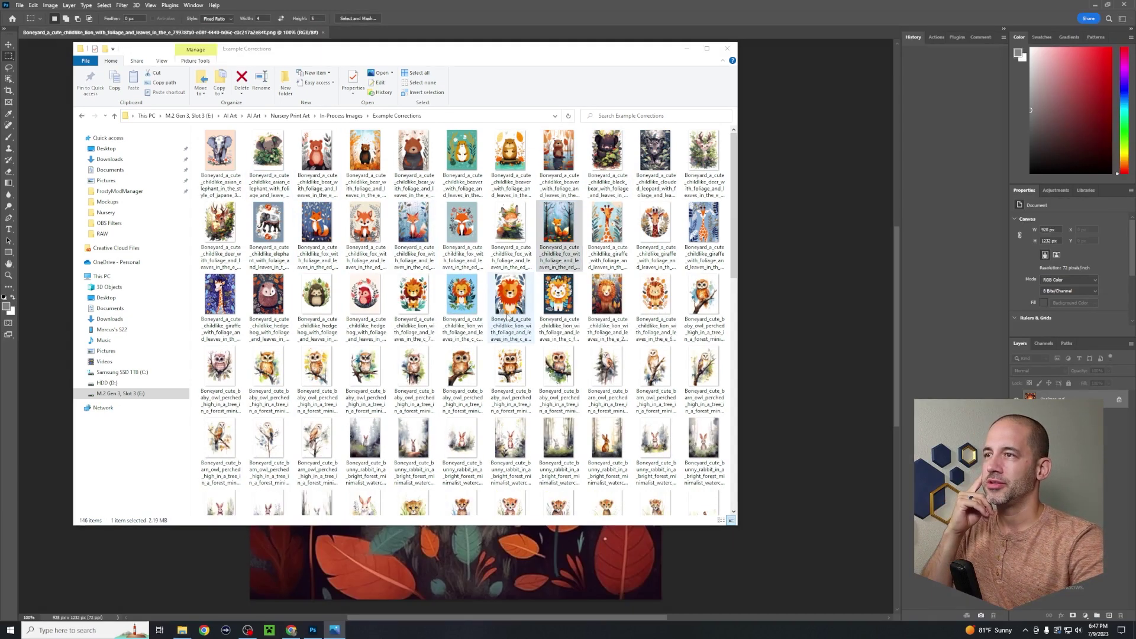
pyautogui.click(417, 58)
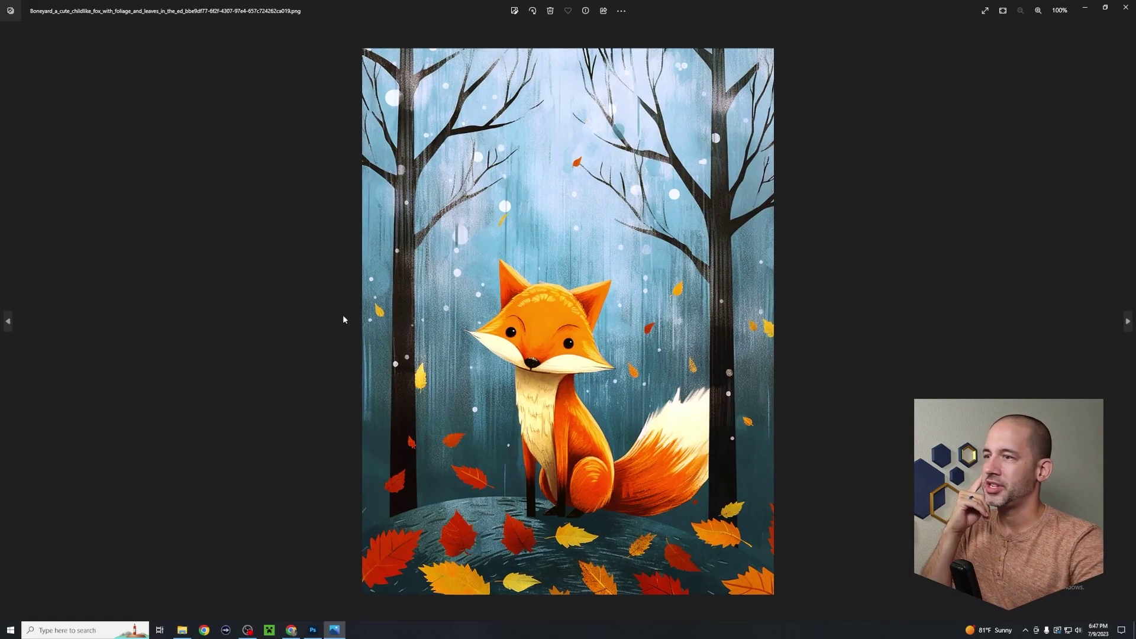
pyautogui.moveTo(670, 13); pyautogui.dragTo(1133, 12)
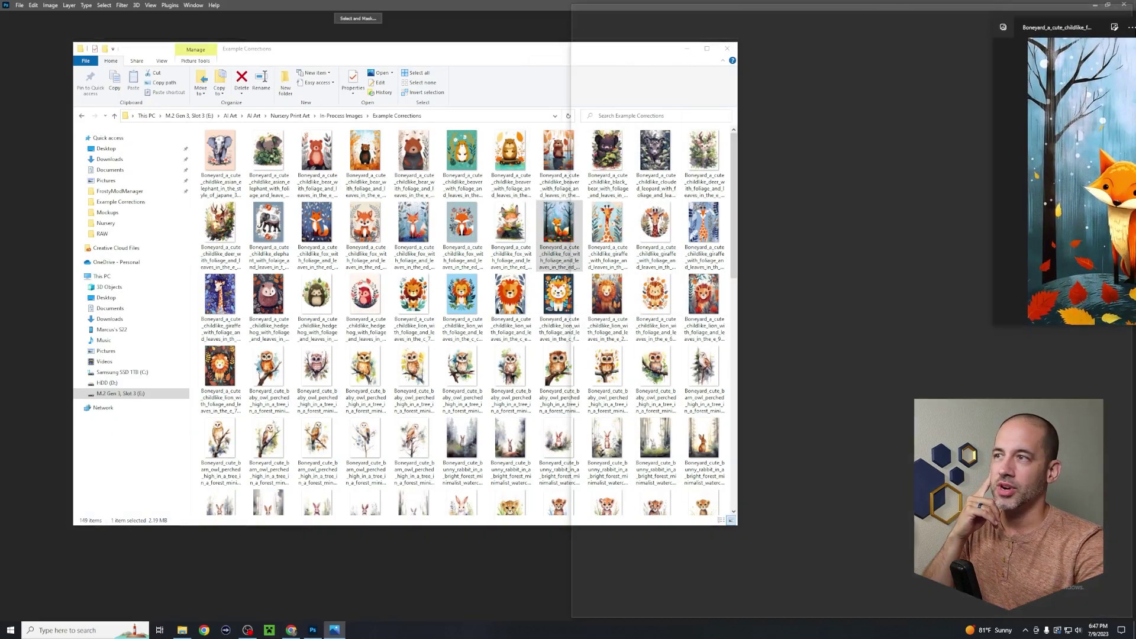
pyautogui.click(155, 211)
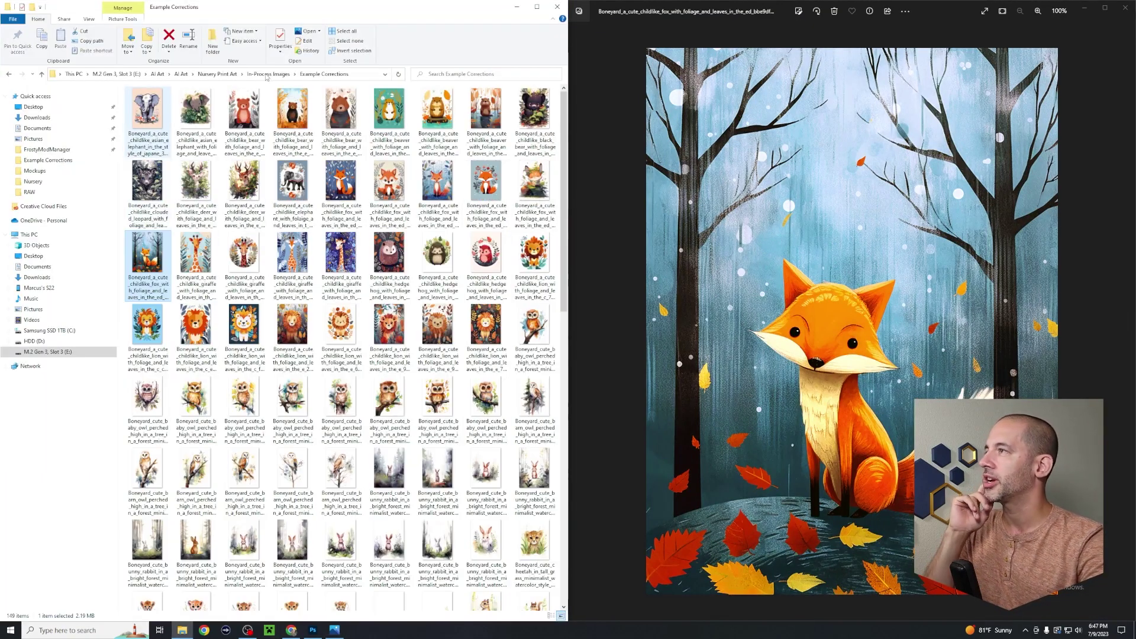
pyautogui.doubleClick(522, 276)
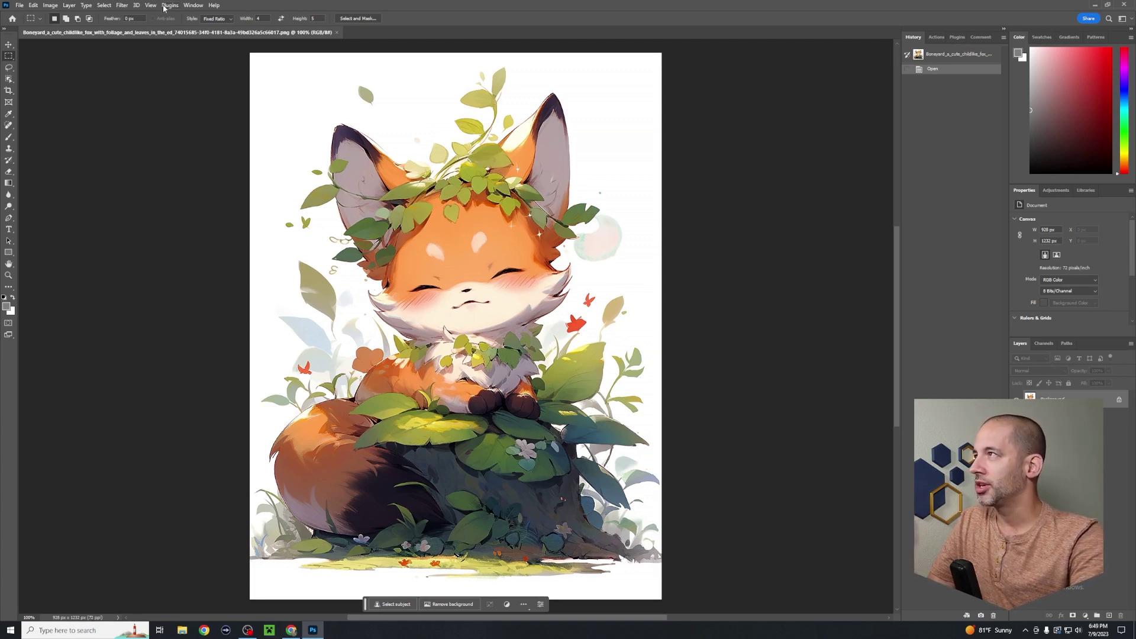
# Step: Show the Actions panel, collapse Watercolor Corrections and the Auto Corrections set, and select the set
pyautogui.click(185, 5)
pyautogui.click(200, 66)
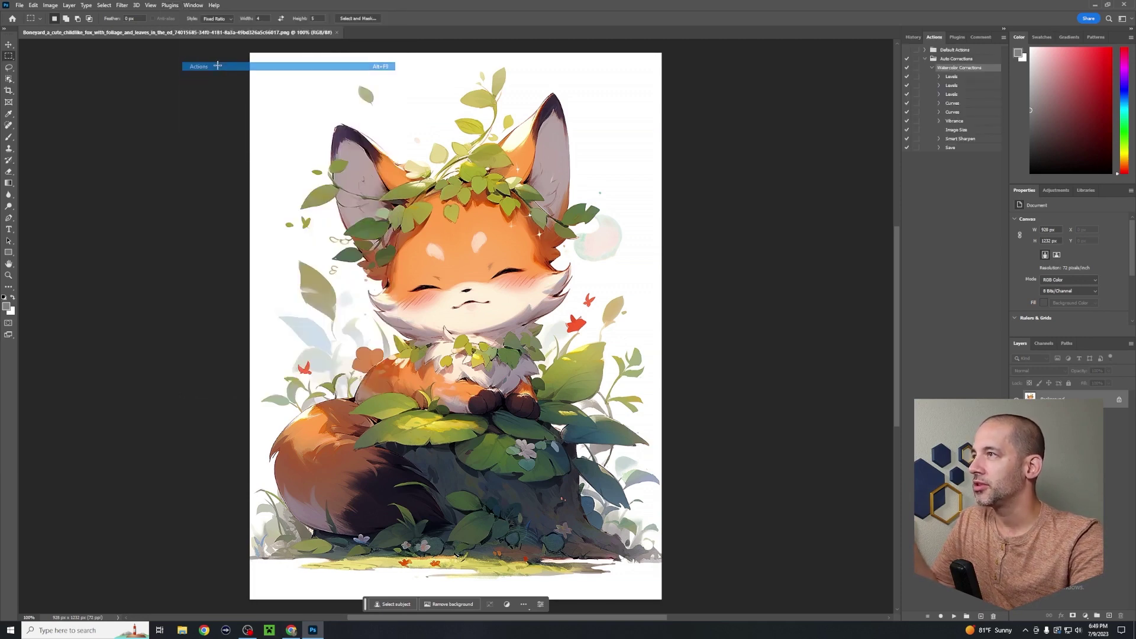
pyautogui.click(933, 68)
pyautogui.click(925, 59)
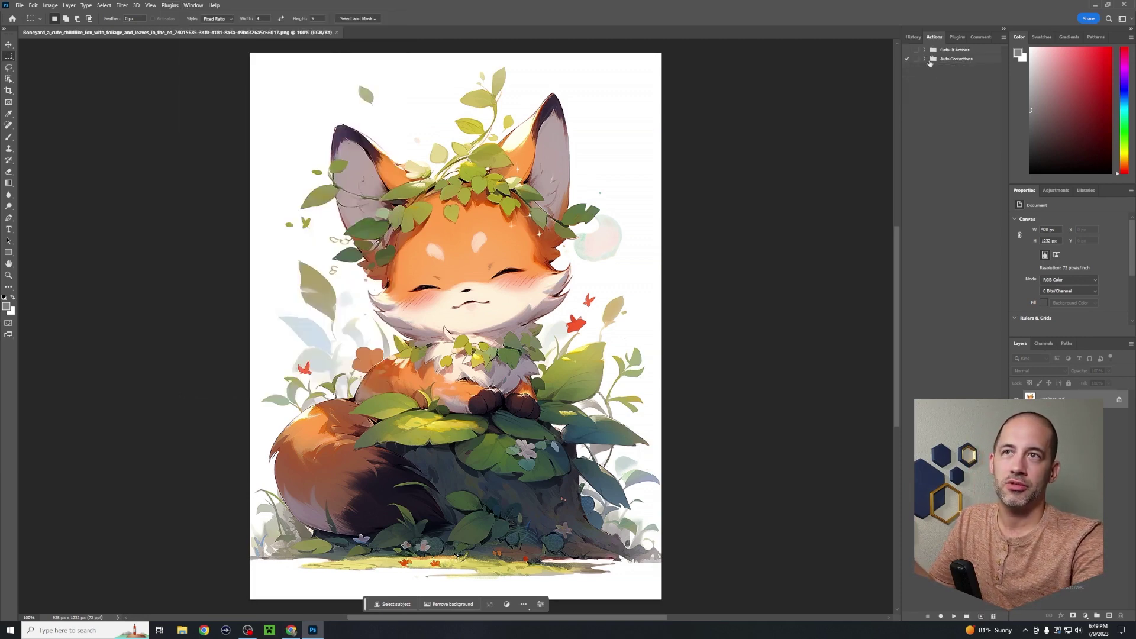
pyautogui.click(947, 60)
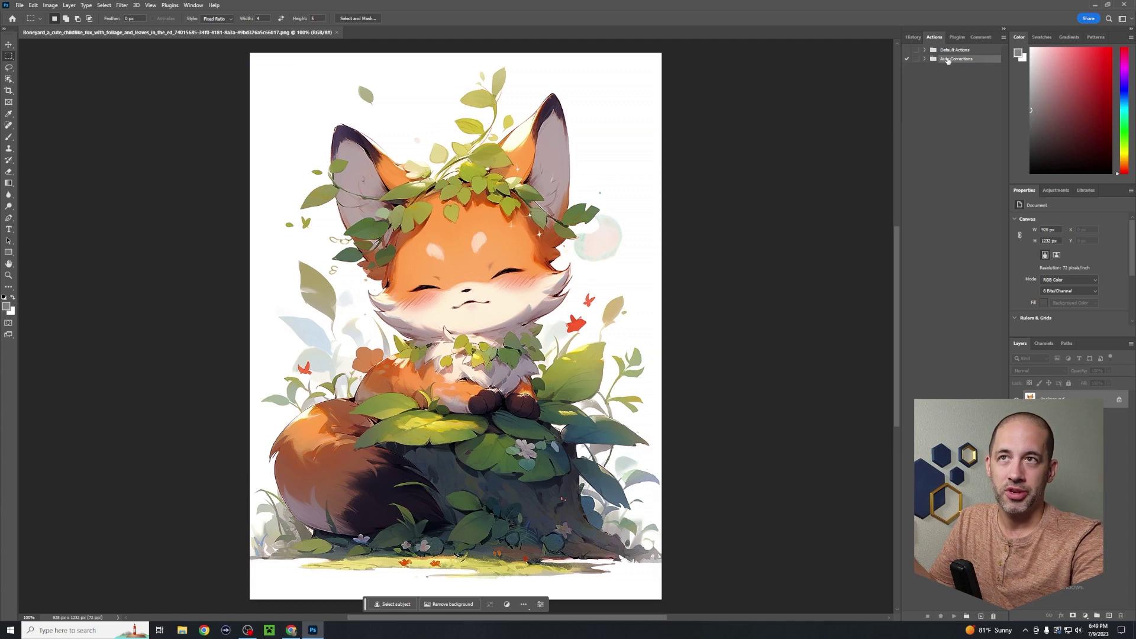
# Step: Open and cancel the New Action dialog, then open and cancel the Batch dialog
pyautogui.click(981, 617)
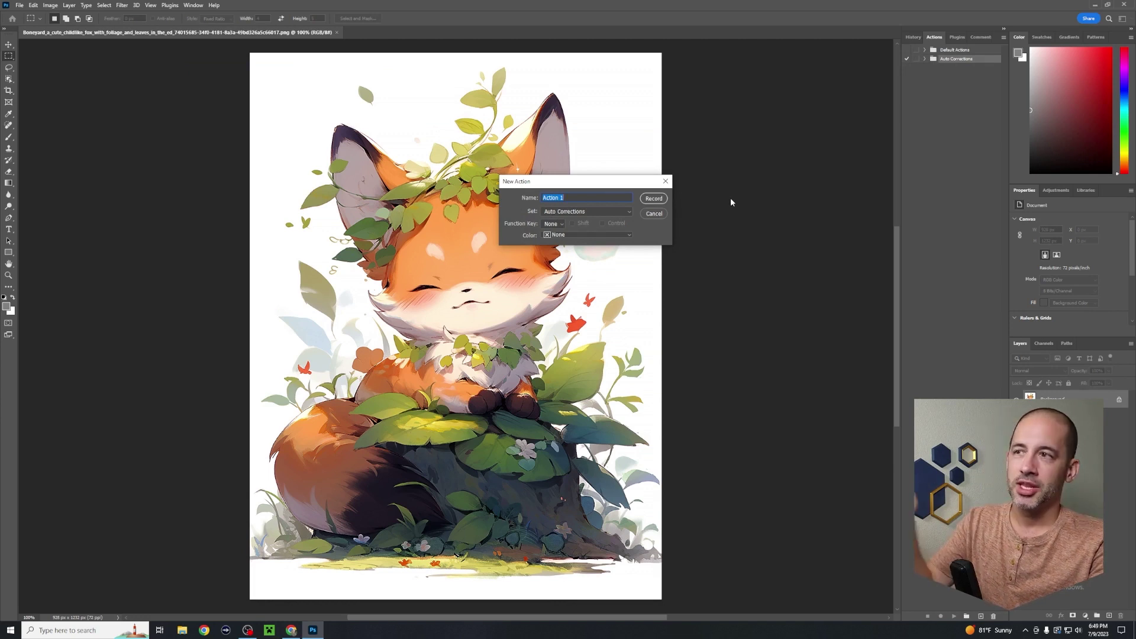
pyautogui.click(653, 214)
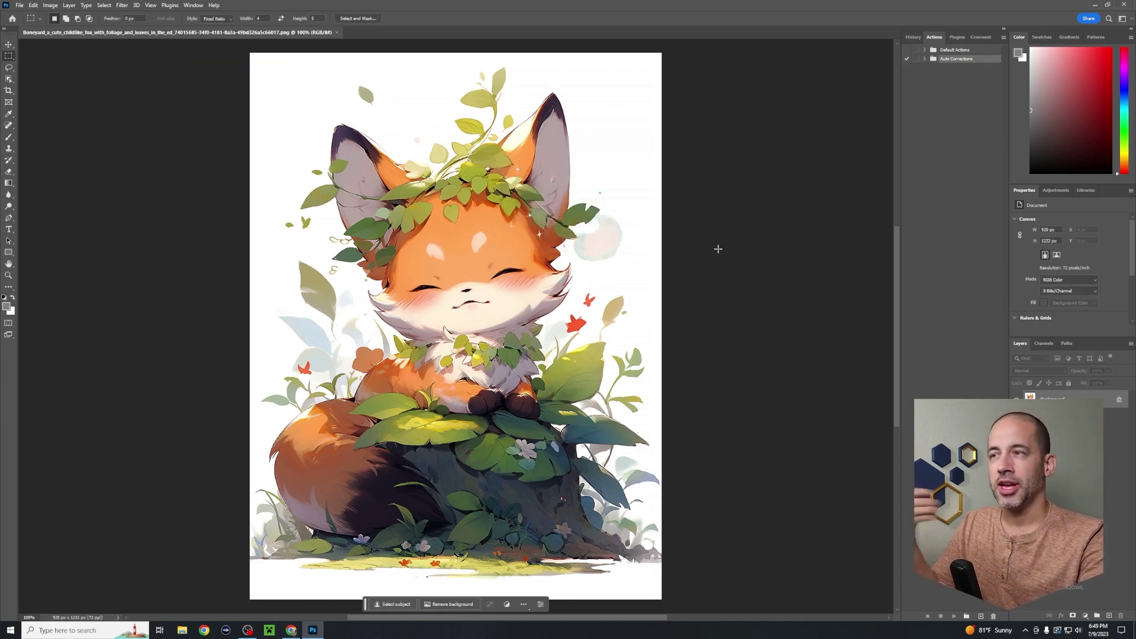
pyautogui.click(20, 5)
pyautogui.moveTo(49, 231)
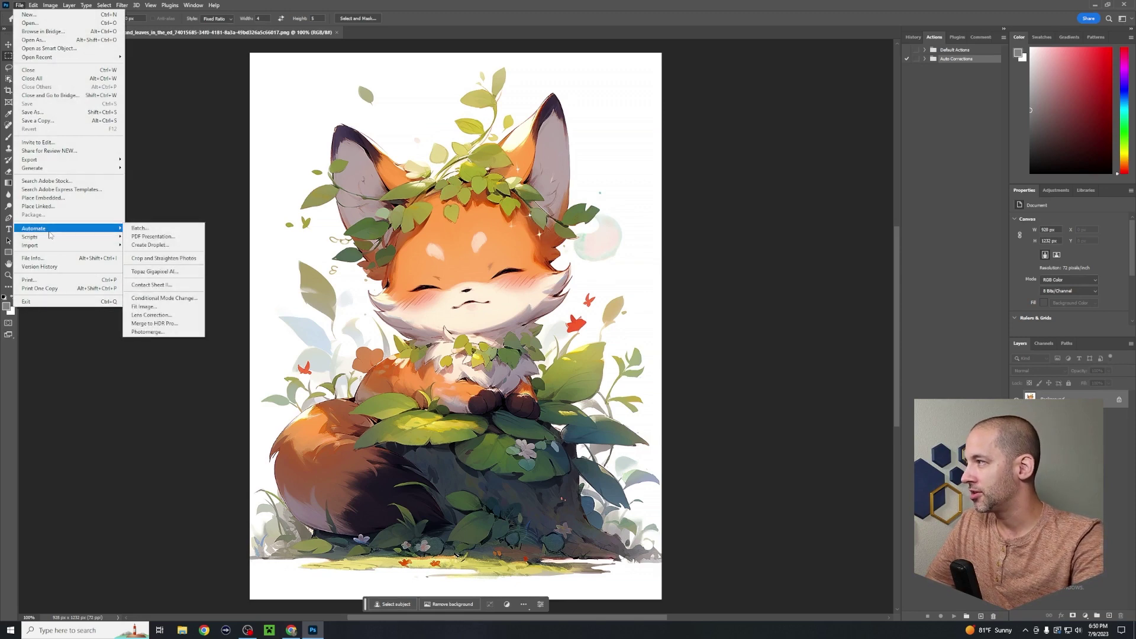
pyautogui.click(137, 232)
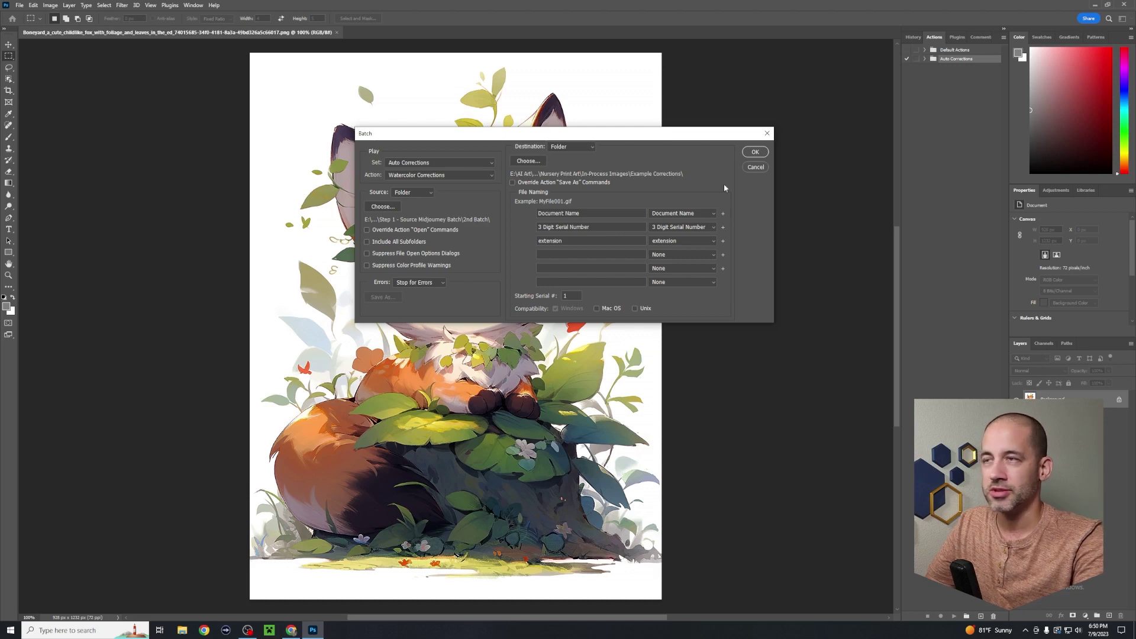
pyautogui.click(756, 168)
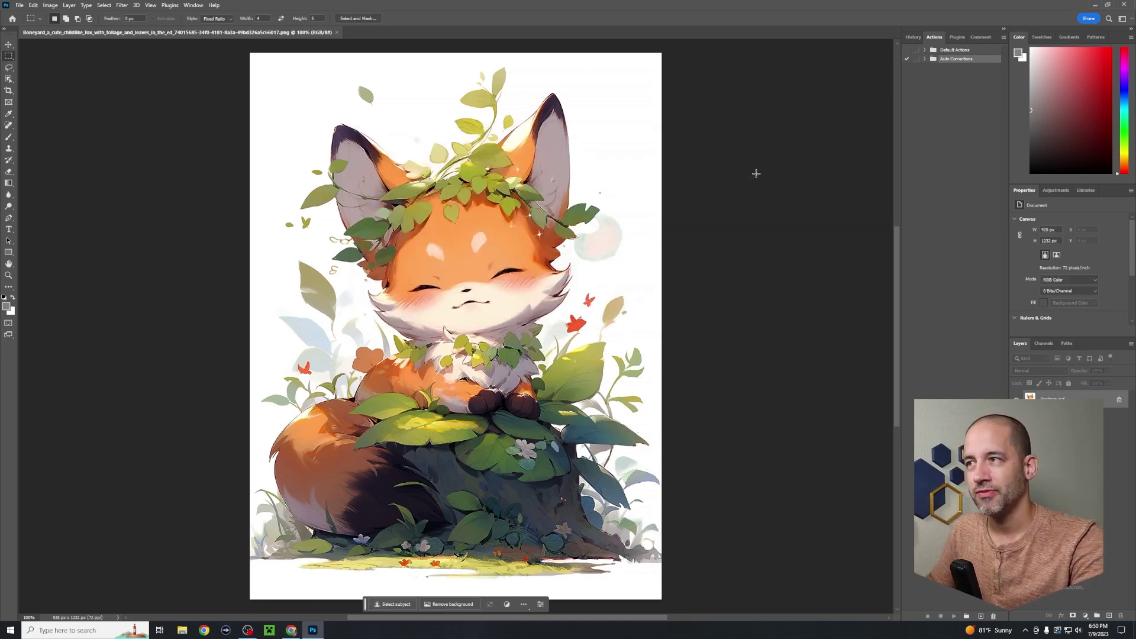